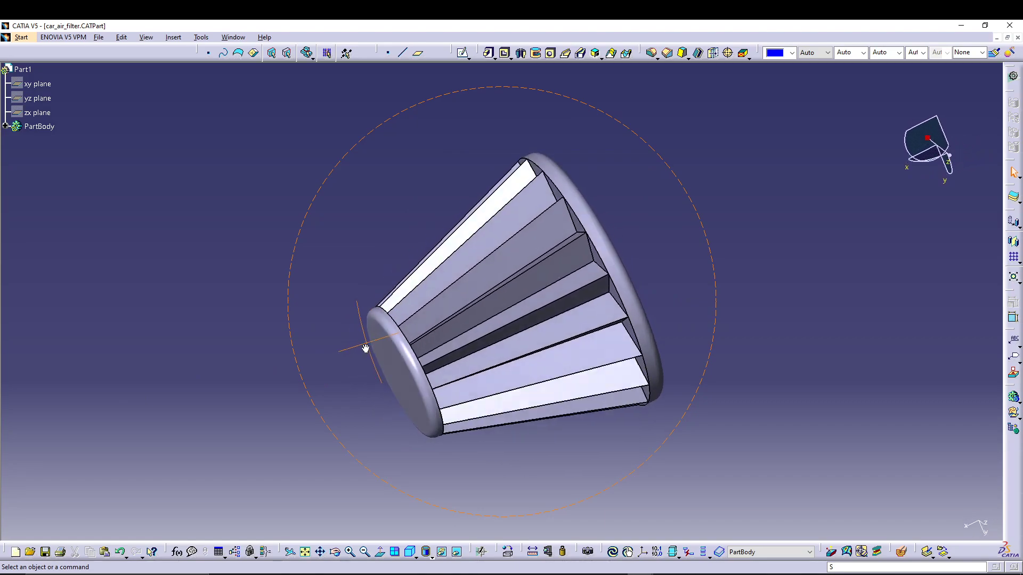
- Close the finished air filter part and create a new Part Design part with the default name Part1
{"action": "left_click", "coordinate": [600, 183]}
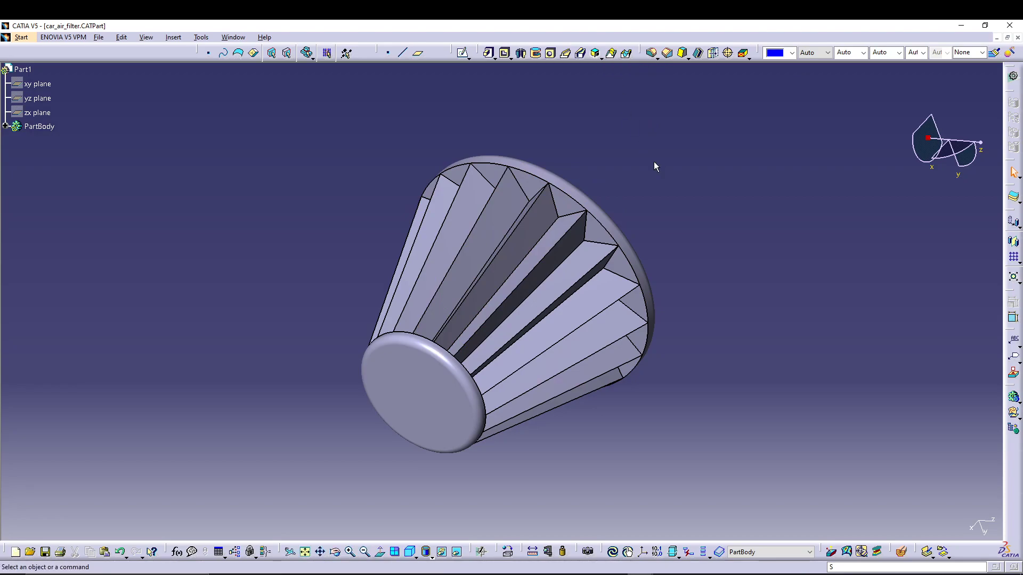
{"action": "left_click", "coordinate": [1018, 38]}
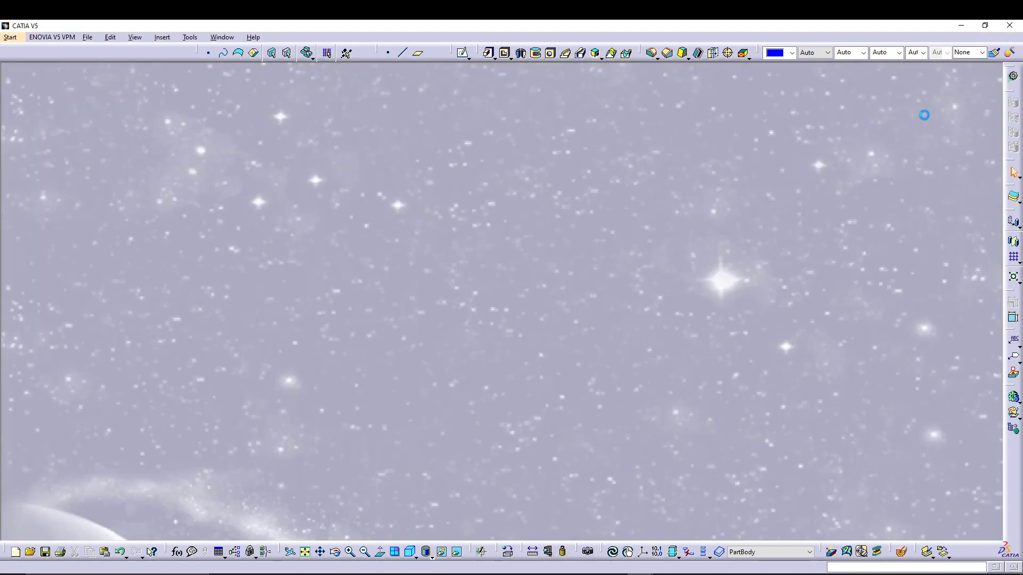
{"action": "left_click", "coordinate": [10, 37]}
{"action": "mouse_move", "coordinate": [62, 80]}
{"action": "left_click", "coordinate": [176, 81]}
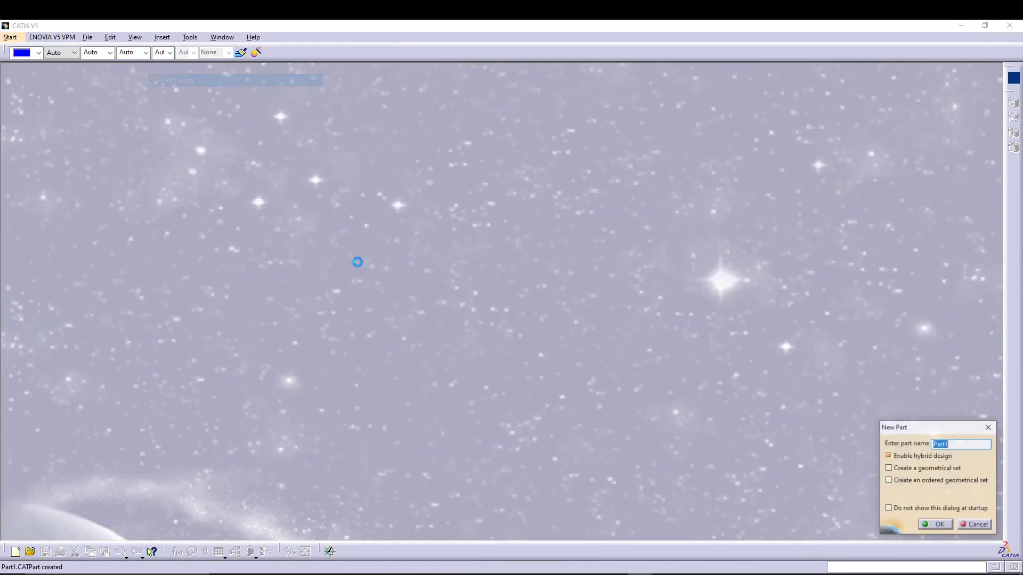
{"action": "left_click", "coordinate": [933, 524]}
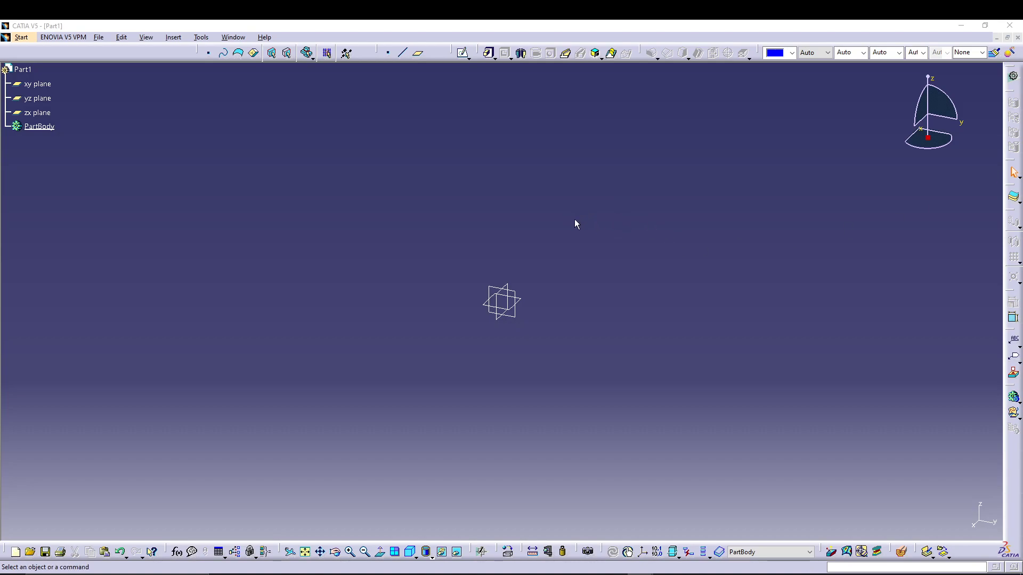
- On the yz plane, sketch two connected lines: about 63 mm up and left from the origin, and back to the vertical axis above it
{"action": "left_click", "coordinate": [519, 294]}
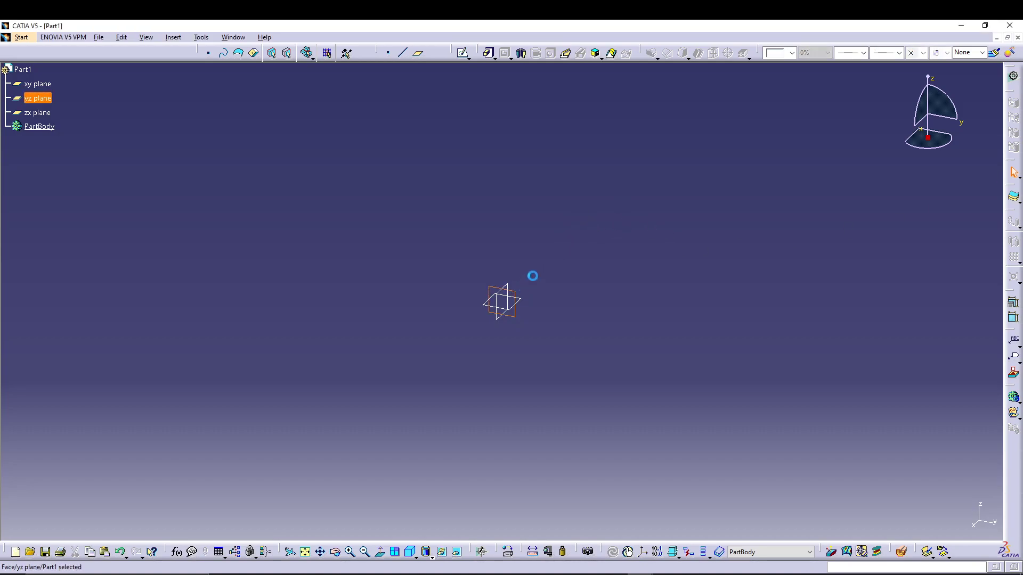
{"action": "left_click", "coordinate": [462, 53]}
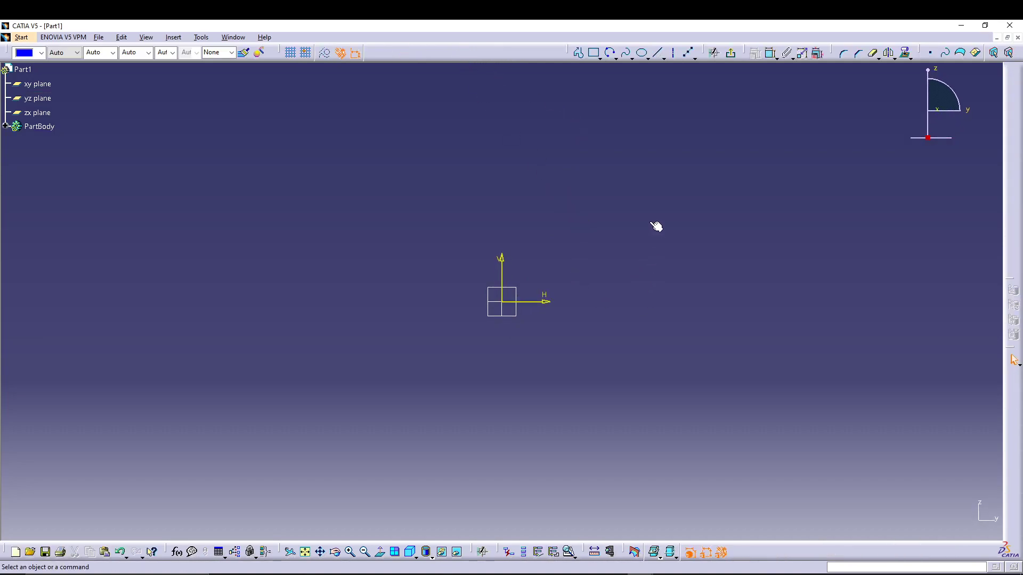
{"action": "left_click", "coordinate": [578, 52]}
{"action": "left_click", "coordinate": [503, 302]}
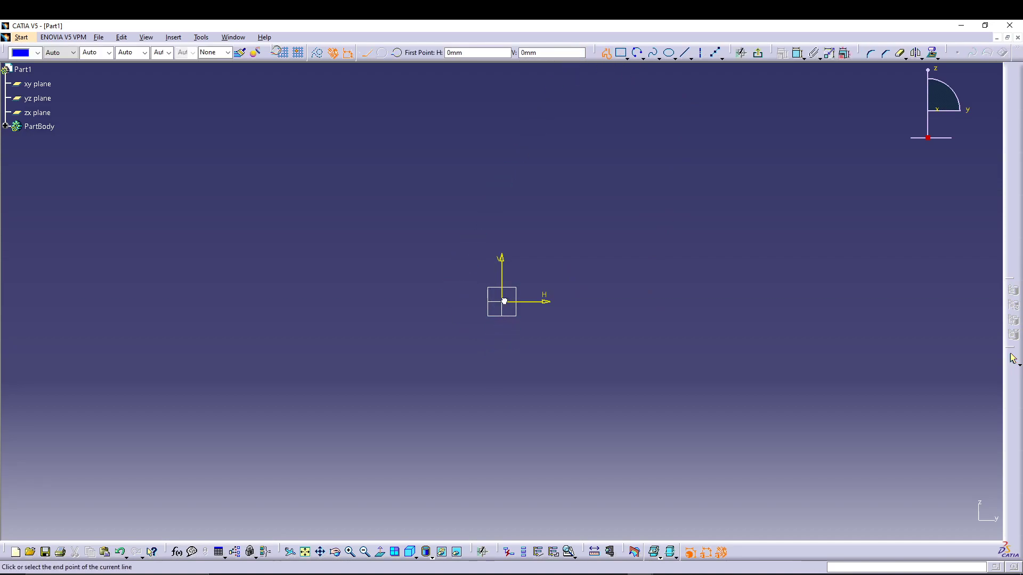
{"action": "left_click", "coordinate": [472, 182]}
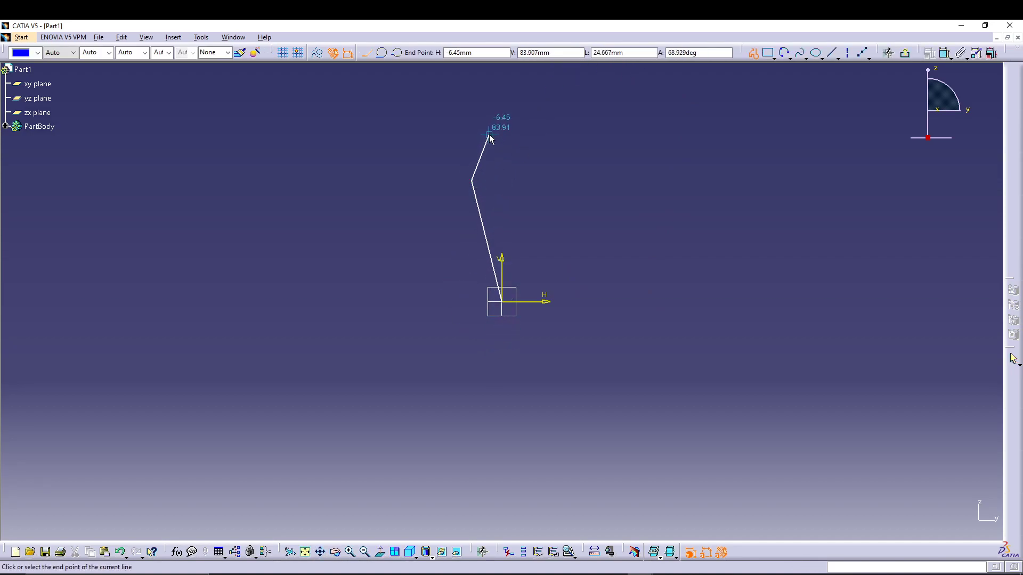
{"action": "left_click", "coordinate": [502, 101]}
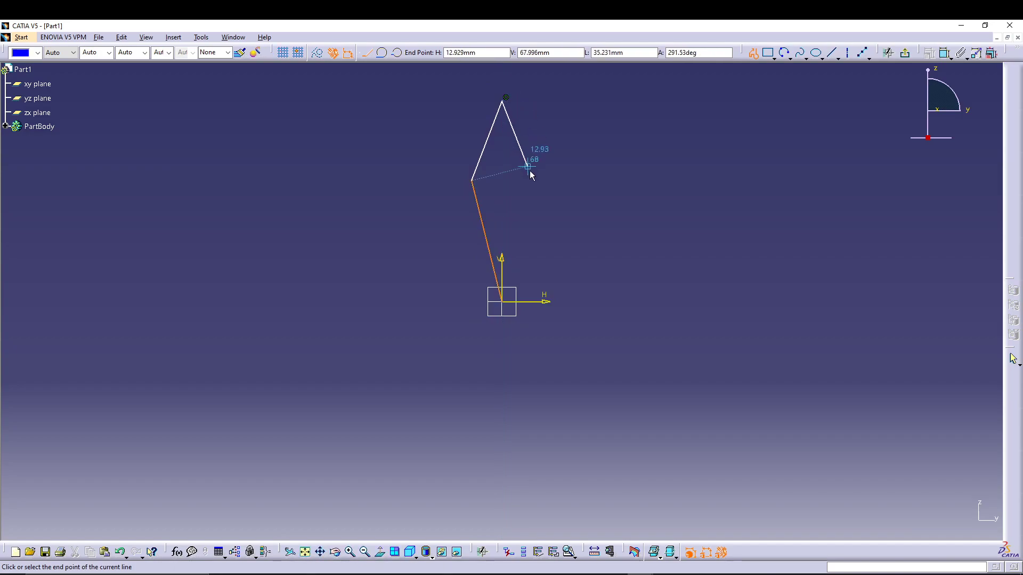
{"action": "key", "text": "Escape"}
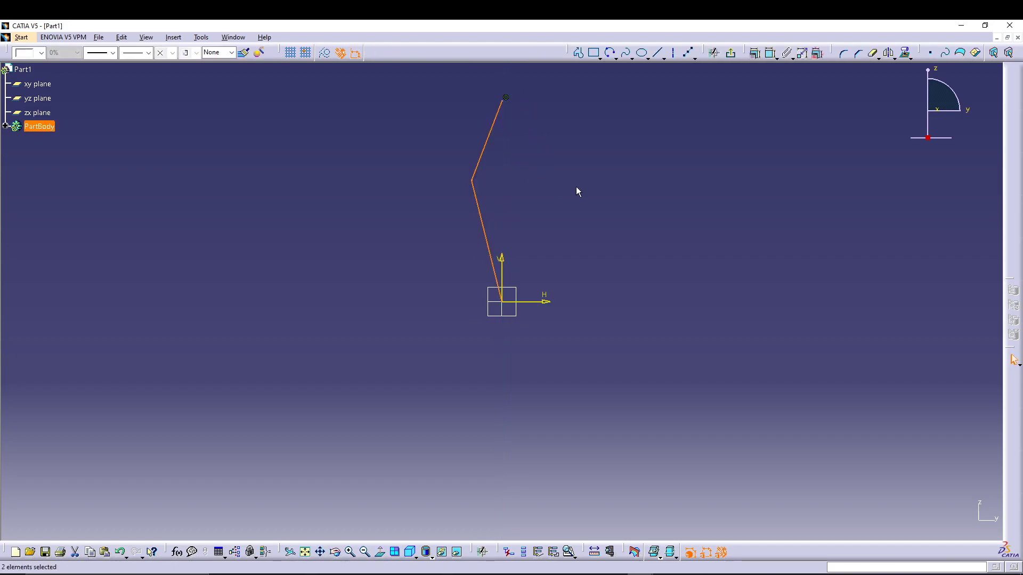
- Mirror the two profile lines about the vertical axis to form a closed kite shape
{"action": "left_click", "coordinate": [889, 52]}
{"action": "left_click", "coordinate": [506, 267]}
{"action": "mouse_move", "coordinate": [638, 194]}
{"action": "middle_mouse_down"}
{"action": "mouse_move", "coordinate": [591, 305]}
{"action": "mouse_move", "coordinate": [592, 291]}
{"action": "middle_mouse_up"}
- Constrain the angle between the kite's lower-left line and the vertical axis to 10 degrees
{"action": "left_click", "coordinate": [769, 53]}
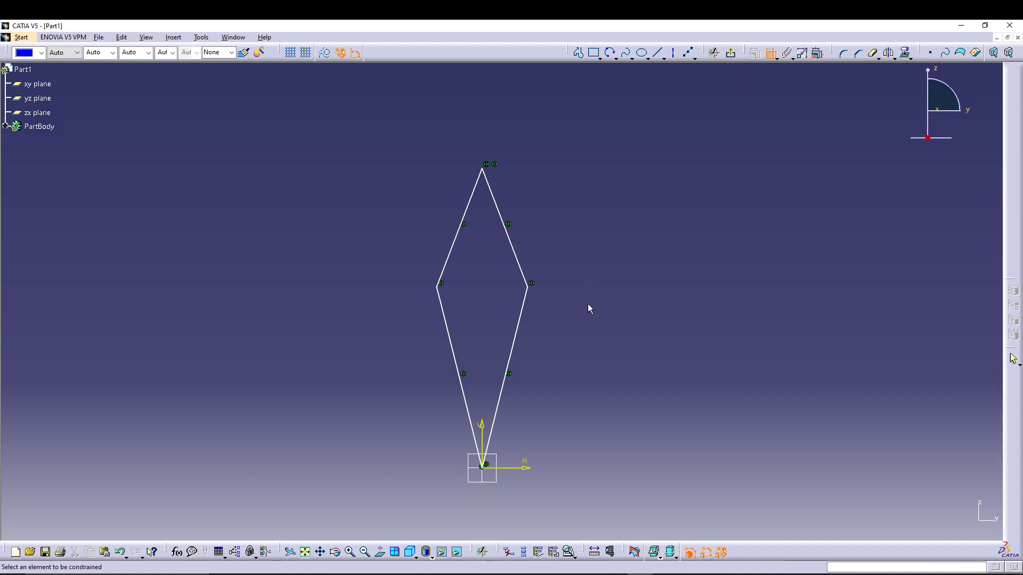
{"action": "left_click", "coordinate": [457, 356]}
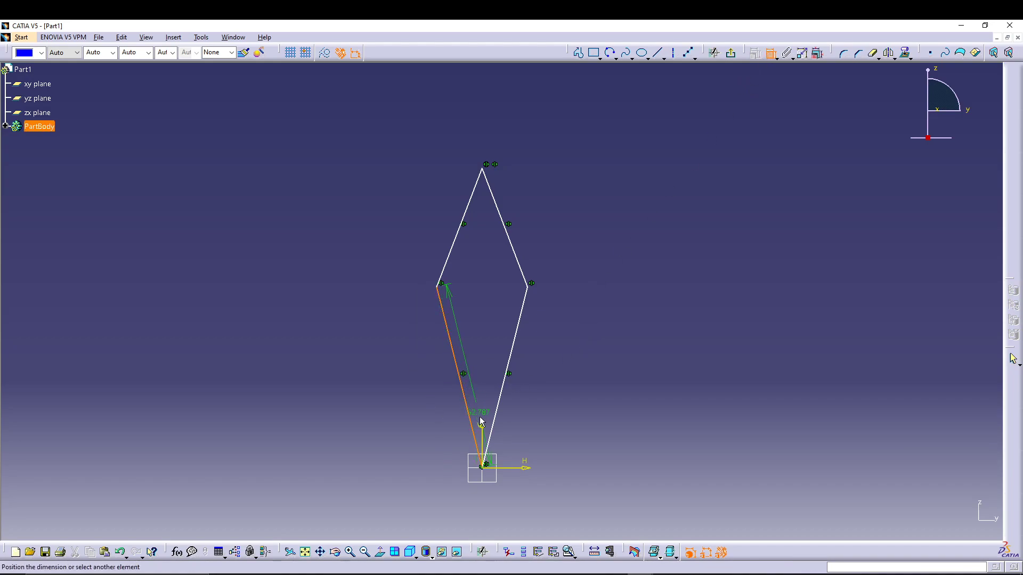
{"action": "left_click", "coordinate": [491, 429]}
{"action": "left_click", "coordinate": [469, 337]}
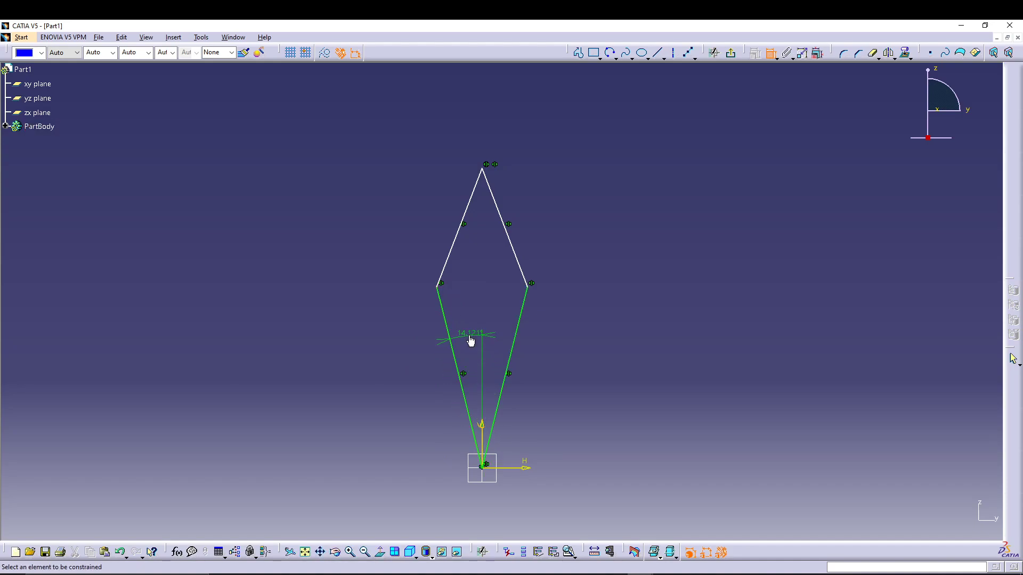
{"action": "double_click", "coordinate": [470, 334]}
{"action": "type", "text": "10"}
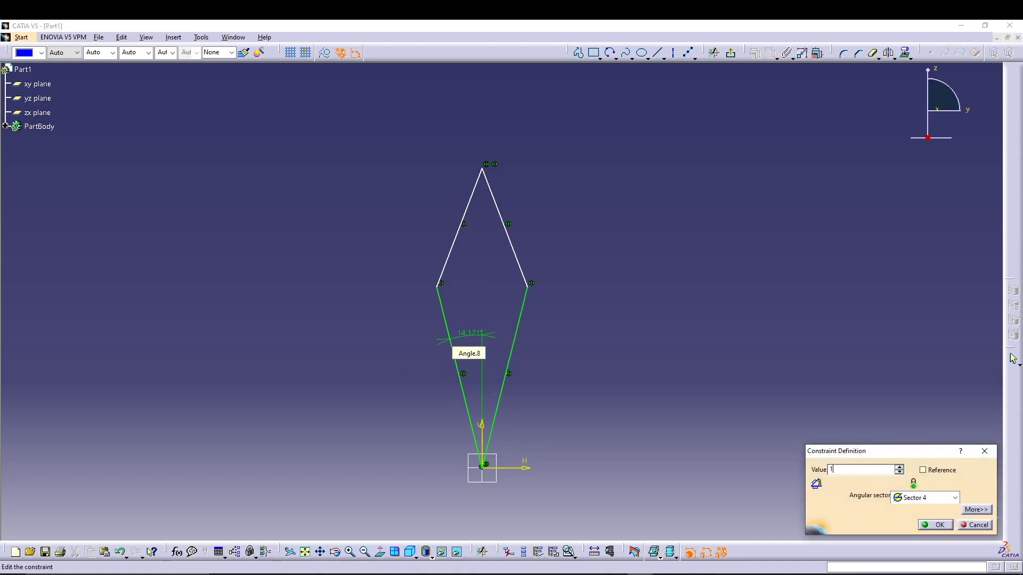
{"action": "key", "text": "Return"}
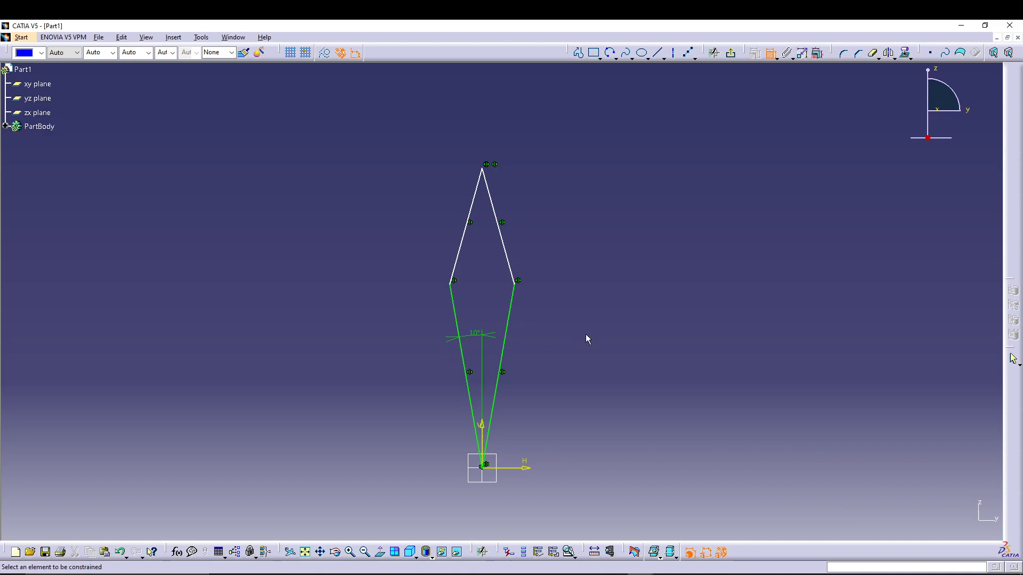
- Dimension the vertical height of the kite's upper-left line and set it to 20 mm
{"action": "left_click", "coordinate": [470, 209]}
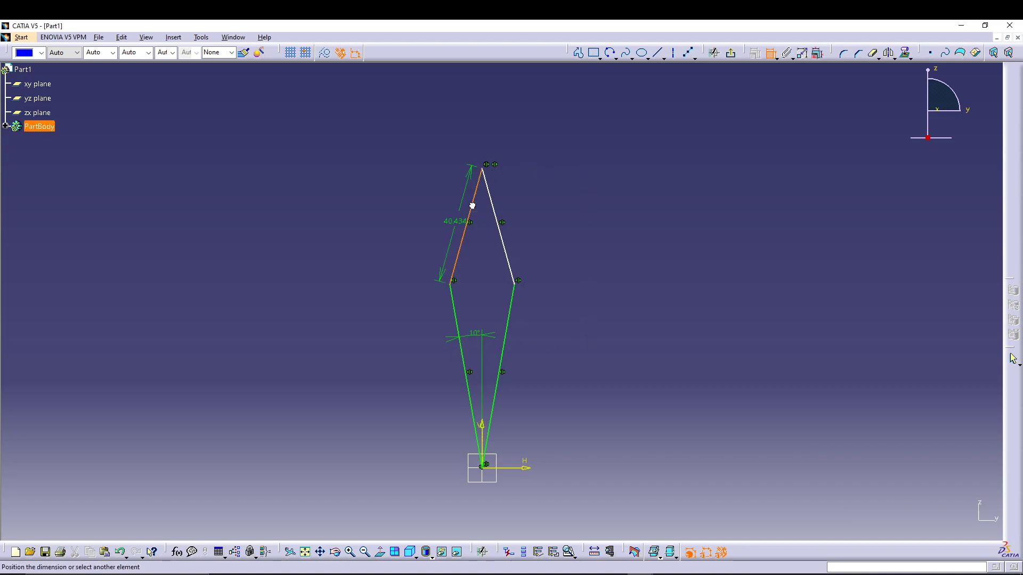
{"action": "right_click", "coordinate": [401, 204]}
{"action": "left_click", "coordinate": [437, 247]}
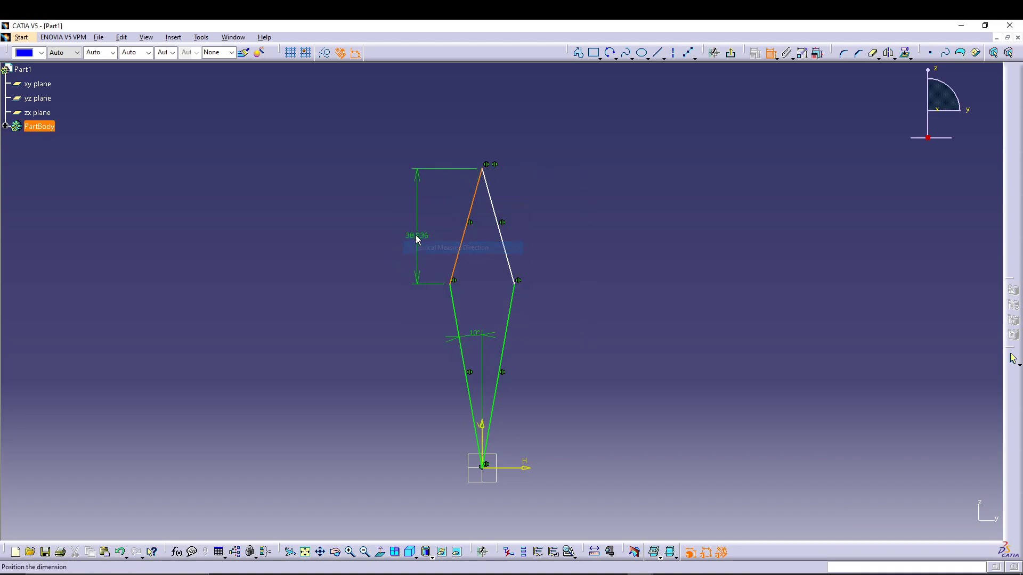
{"action": "left_click", "coordinate": [414, 228]}
{"action": "double_click", "coordinate": [410, 230]}
{"action": "type", "text": "20"}
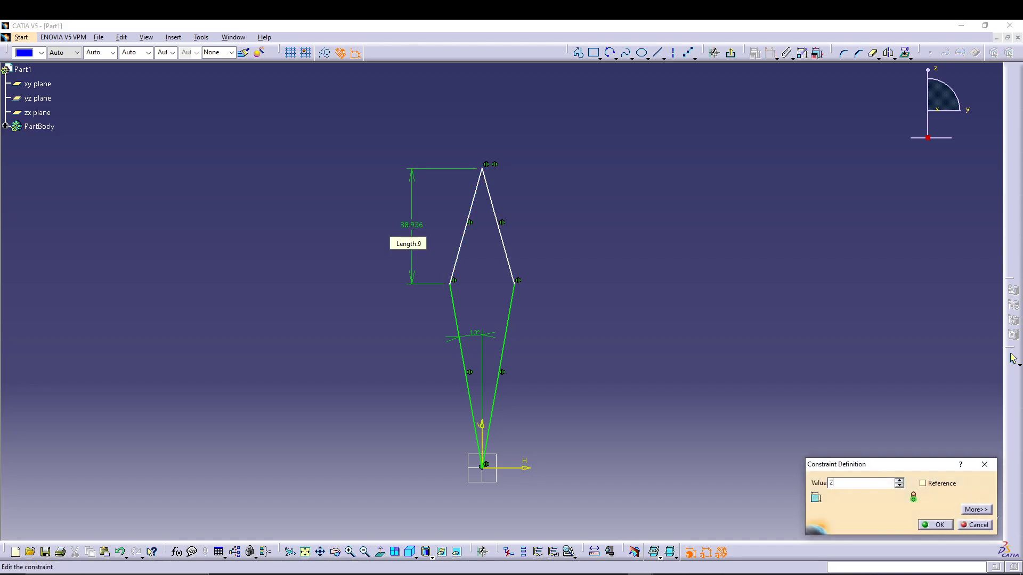
{"action": "key", "text": "Return"}
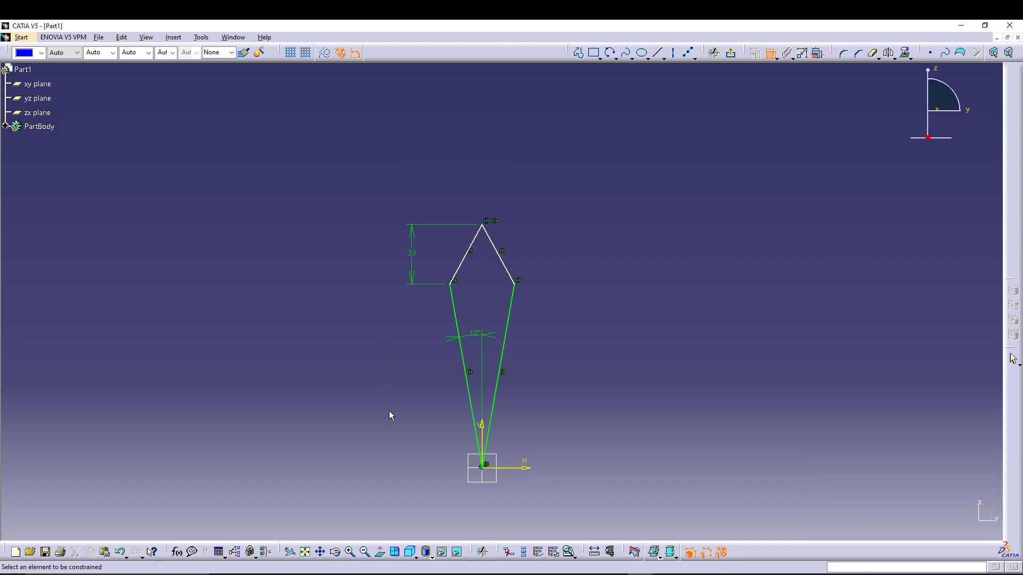
- Dimension the vertical height of the kite's lower-left line, set it to 50 mm, and exit the sketch
{"action": "left_click", "coordinate": [464, 363]}
{"action": "right_click", "coordinate": [407, 365]}
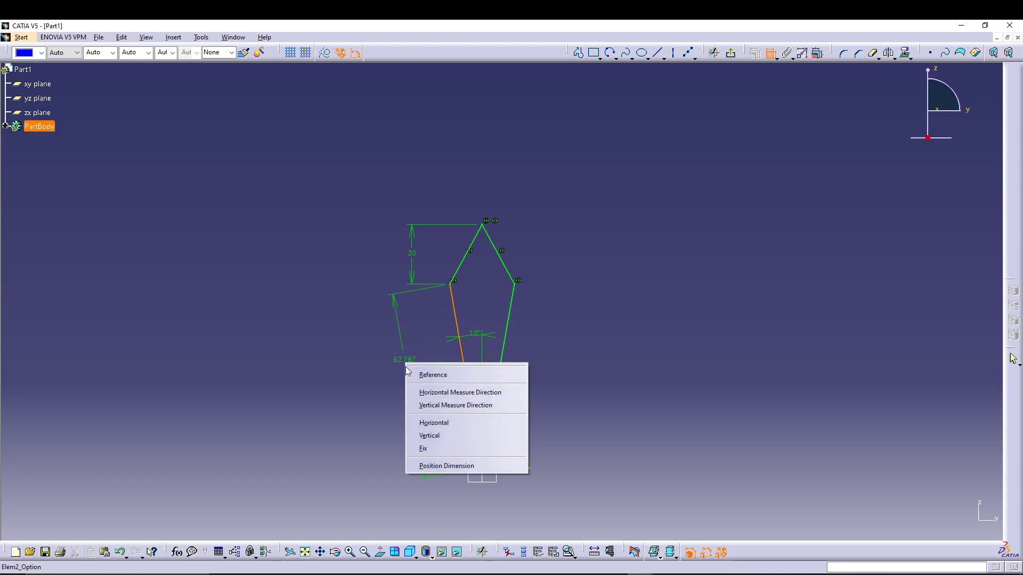
{"action": "left_click", "coordinate": [427, 408]}
{"action": "left_click", "coordinate": [411, 357]}
{"action": "double_click", "coordinate": [414, 360]}
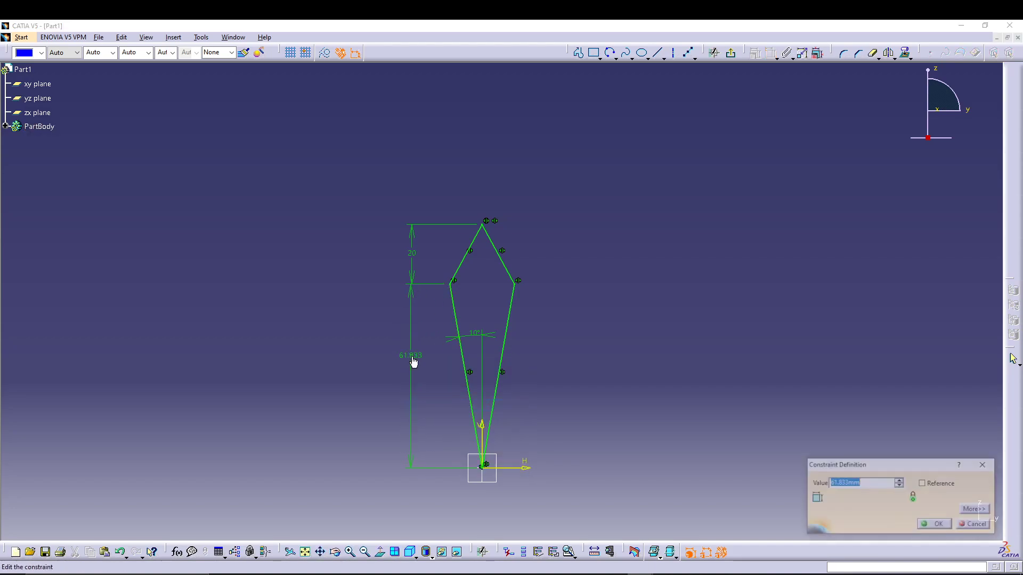
{"action": "type", "text": "50"}
{"action": "key", "text": "Return"}
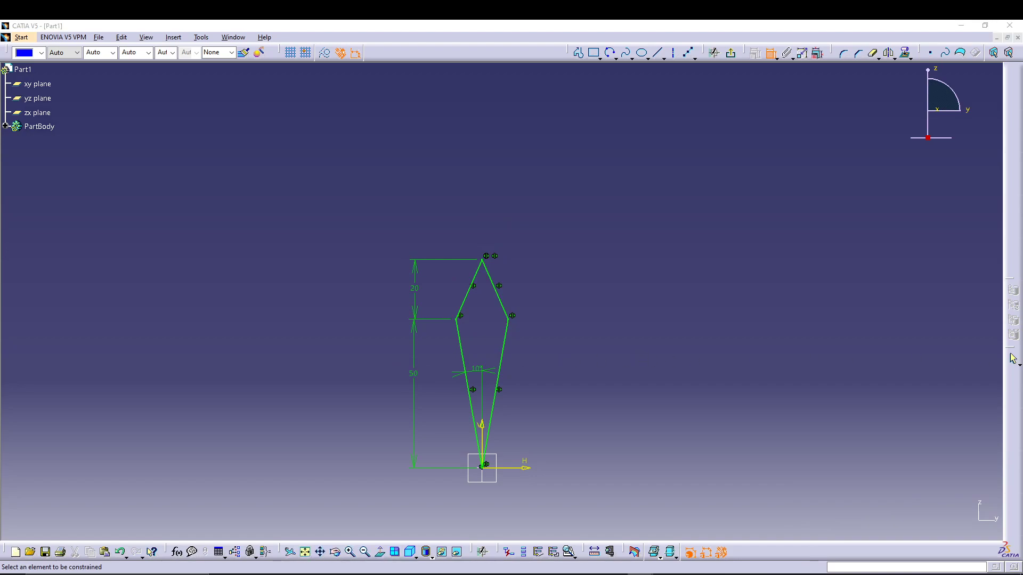
{"action": "left_click", "coordinate": [730, 53]}
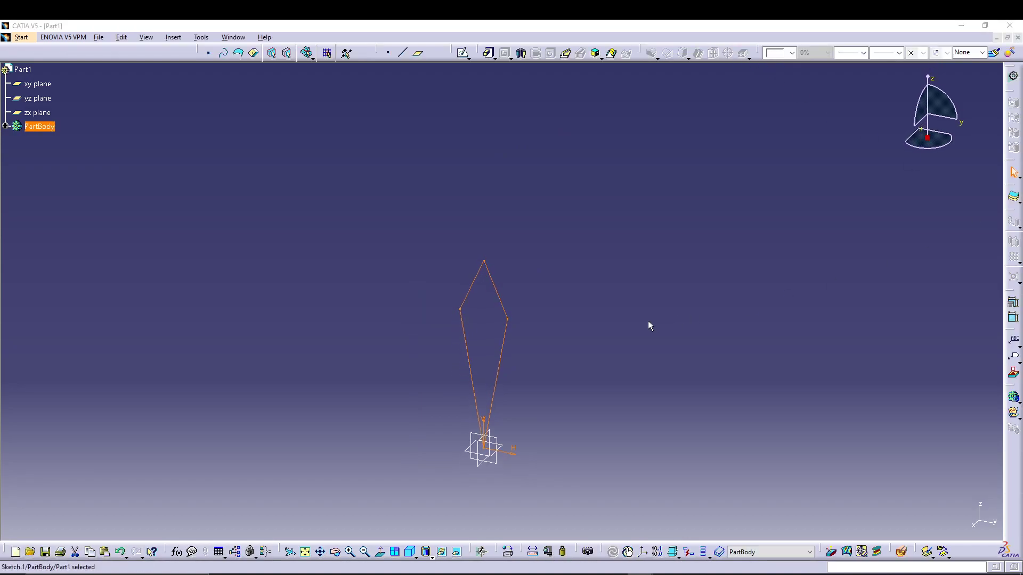
- Create a reference plane offset 101.5 mm from the yz plane
{"action": "mouse_move", "coordinate": [598, 277]}
{"action": "middle_mouse_down"}
{"action": "mouse_move", "coordinate": [459, 373]}
{"action": "mouse_move", "coordinate": [553, 353]}
{"action": "mouse_move", "coordinate": [563, 332]}
{"action": "mouse_move", "coordinate": [561, 372]}
{"action": "mouse_move", "coordinate": [593, 334]}
{"action": "mouse_move", "coordinate": [596, 294]}
{"action": "middle_mouse_up"}
{"action": "left_click", "coordinate": [595, 296]}
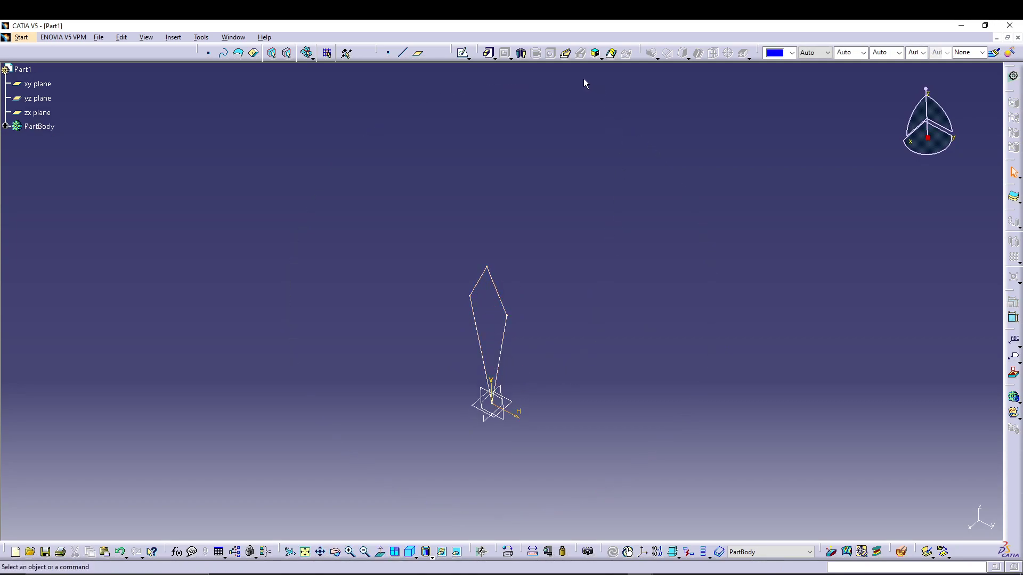
{"action": "left_click", "coordinate": [418, 53]}
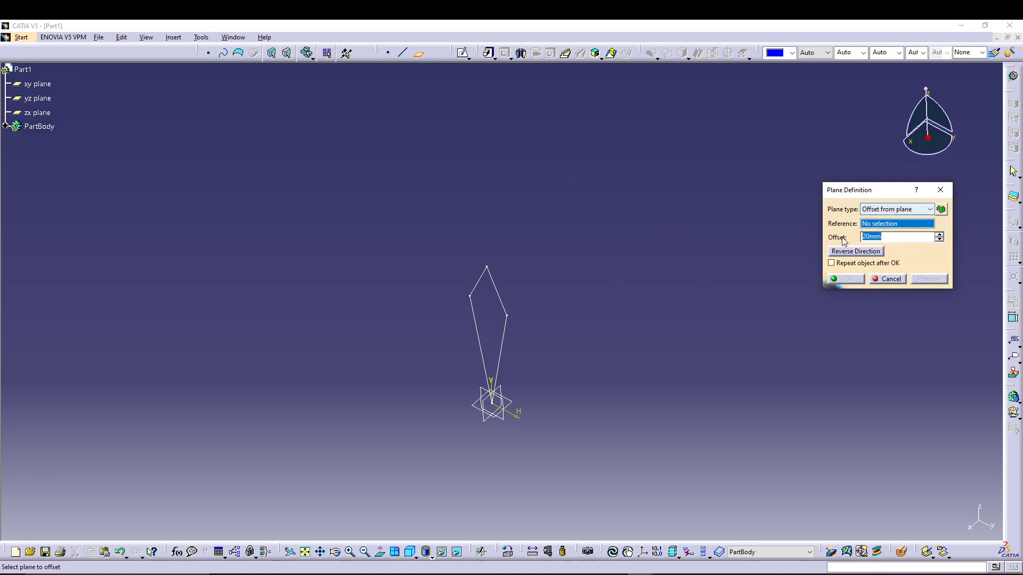
{"action": "left_click", "coordinate": [509, 421]}
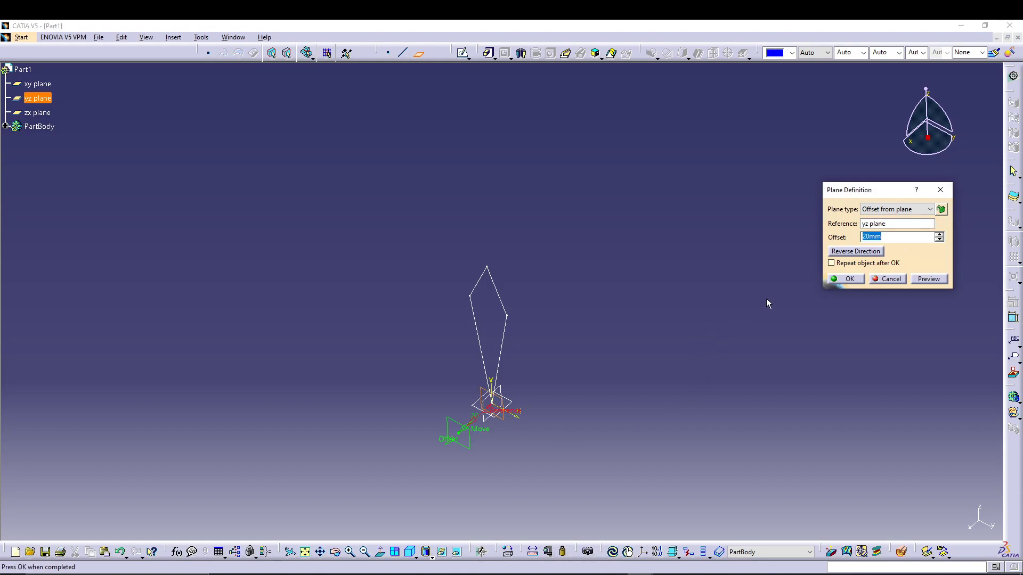
{"action": "type", "text": "101"}
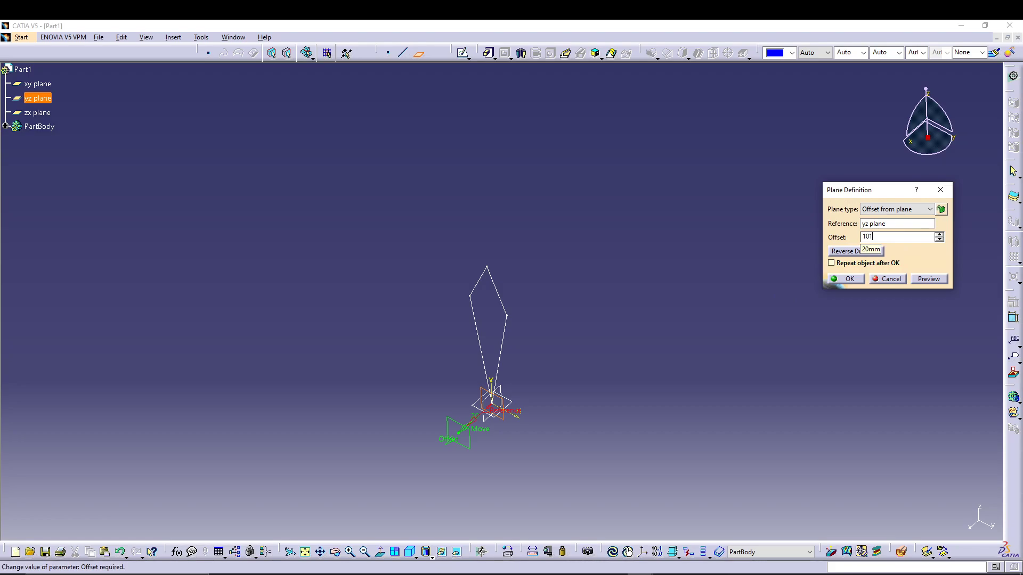
{"action": "left_click", "coordinate": [928, 279]}
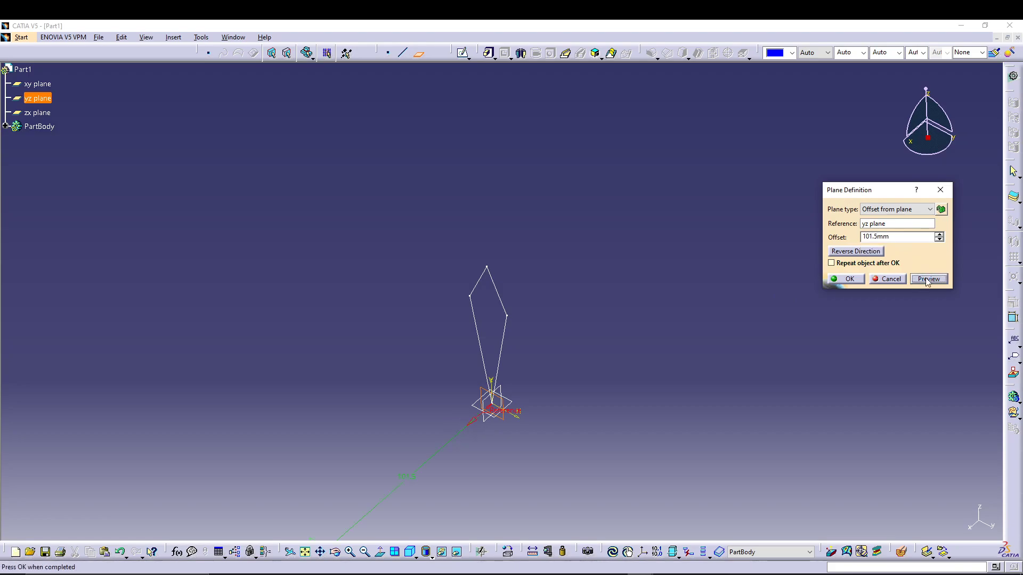
{"action": "left_click", "coordinate": [849, 279]}
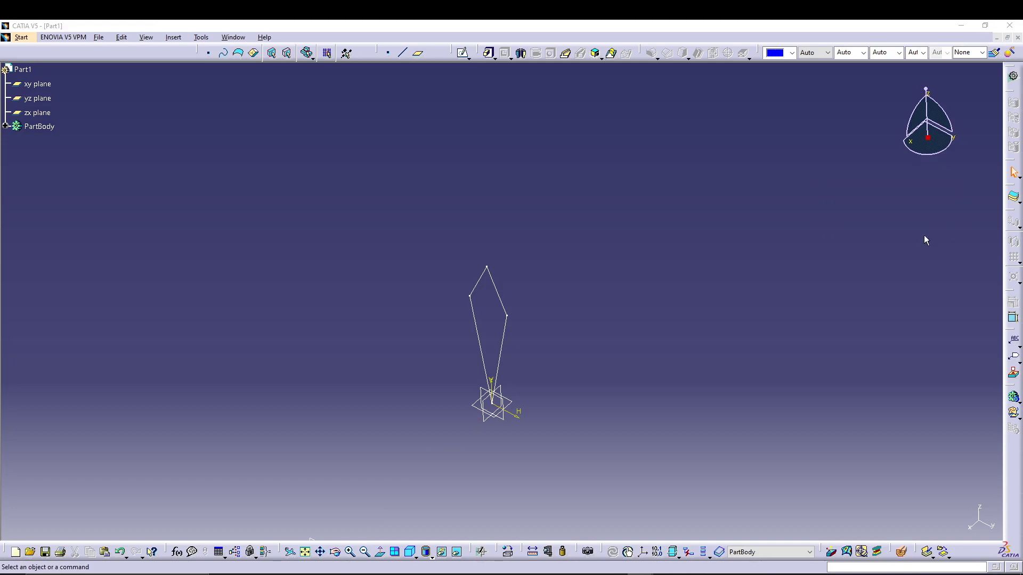
- Start a new sketch on the offset plane and hide the first kite sketch
{"action": "middle_click_drag", "start_coordinate": [510, 338], "coordinate": [624, 209]}
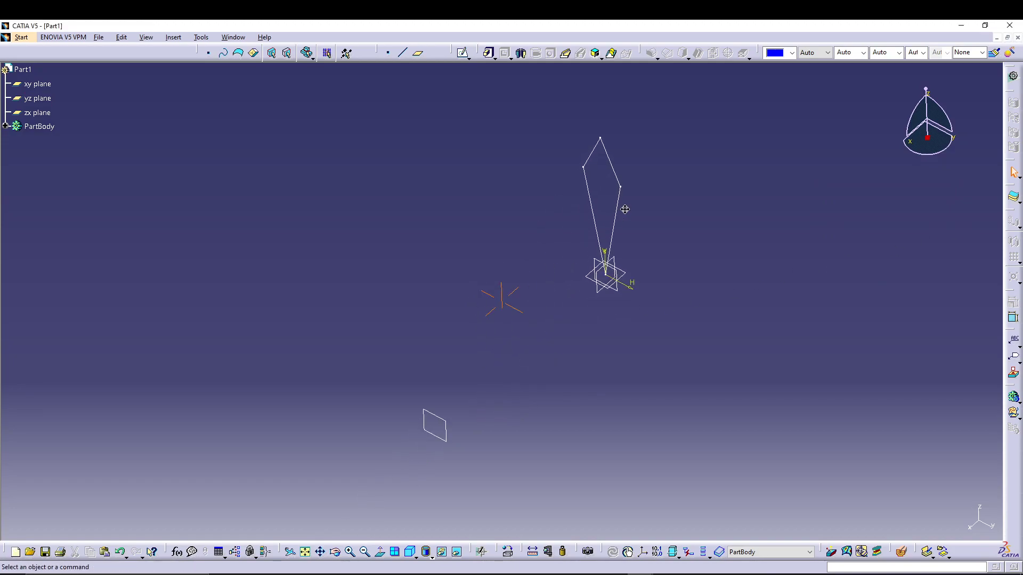
{"action": "left_click", "coordinate": [436, 410]}
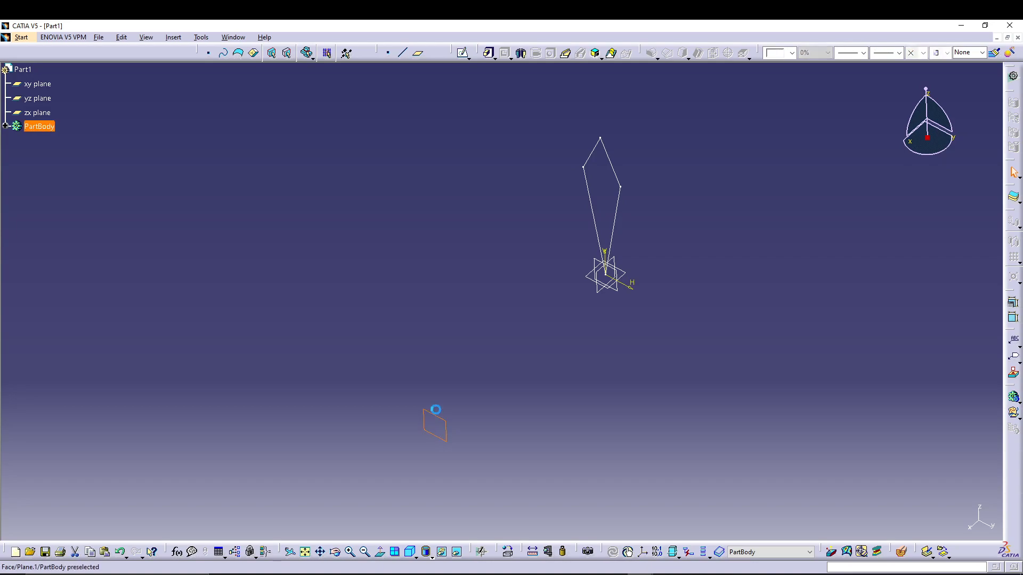
{"action": "left_click", "coordinate": [463, 54]}
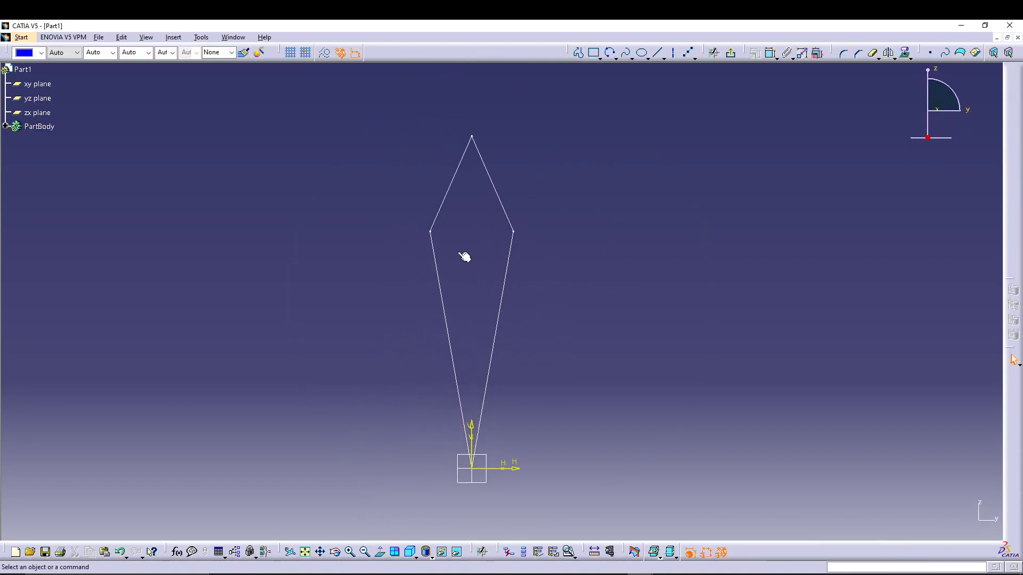
{"action": "left_click", "coordinate": [5, 126]}
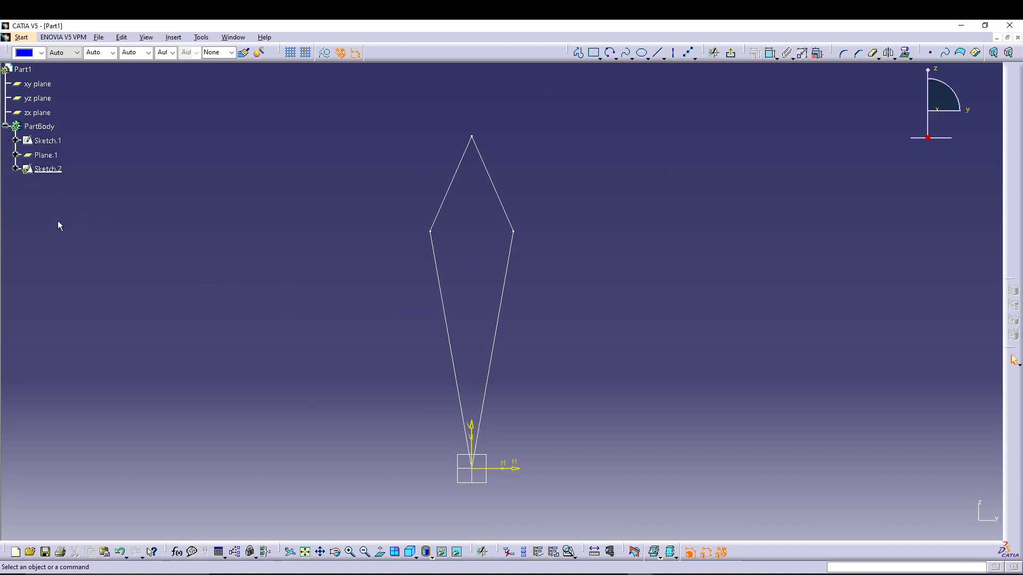
{"action": "right_click", "coordinate": [46, 142]}
{"action": "left_click", "coordinate": [66, 176]}
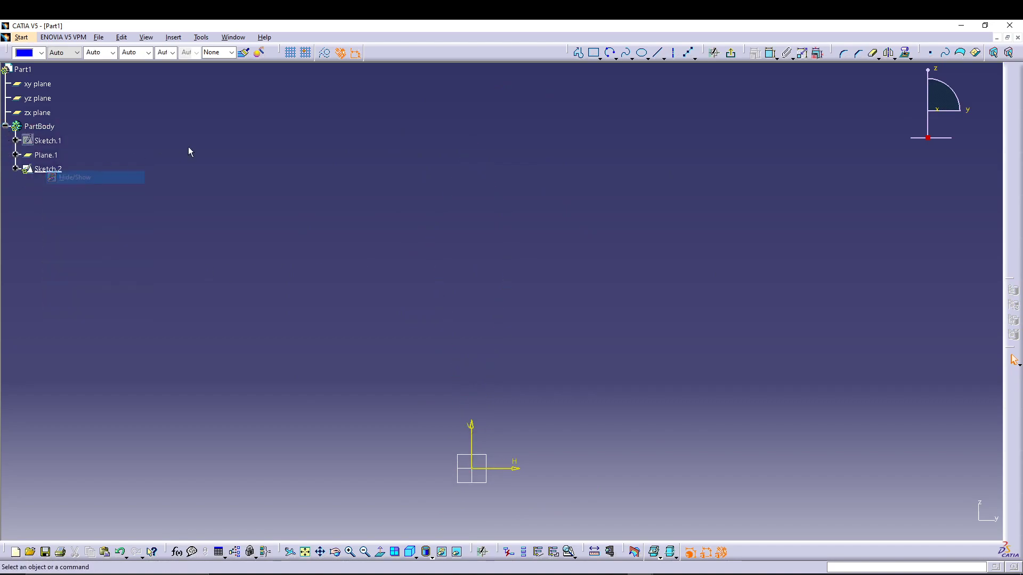
{"action": "middle_click_drag", "start_coordinate": [343, 238], "coordinate": [396, 195]}
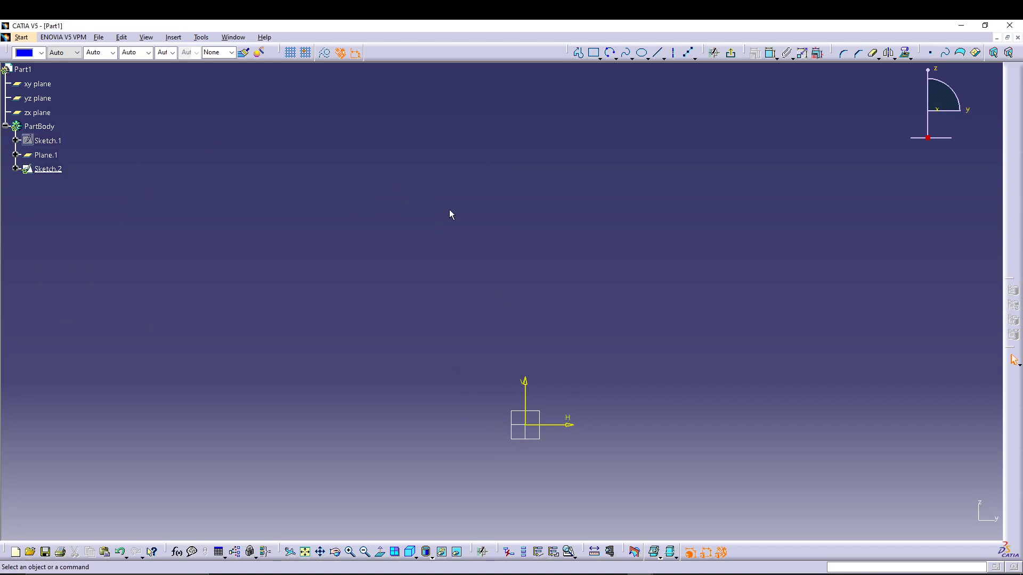
- Sketch the left half of a kite about 57 mm high from the origin and mirror it about the vertical axis
{"action": "left_click", "coordinate": [578, 53]}
{"action": "left_click", "coordinate": [525, 425]}
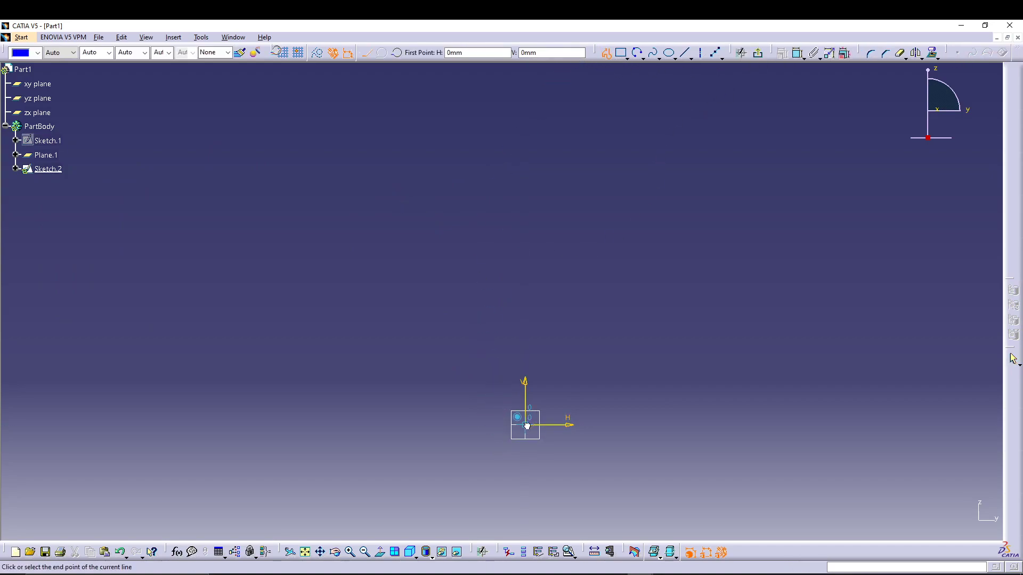
{"action": "left_click", "coordinate": [497, 243]}
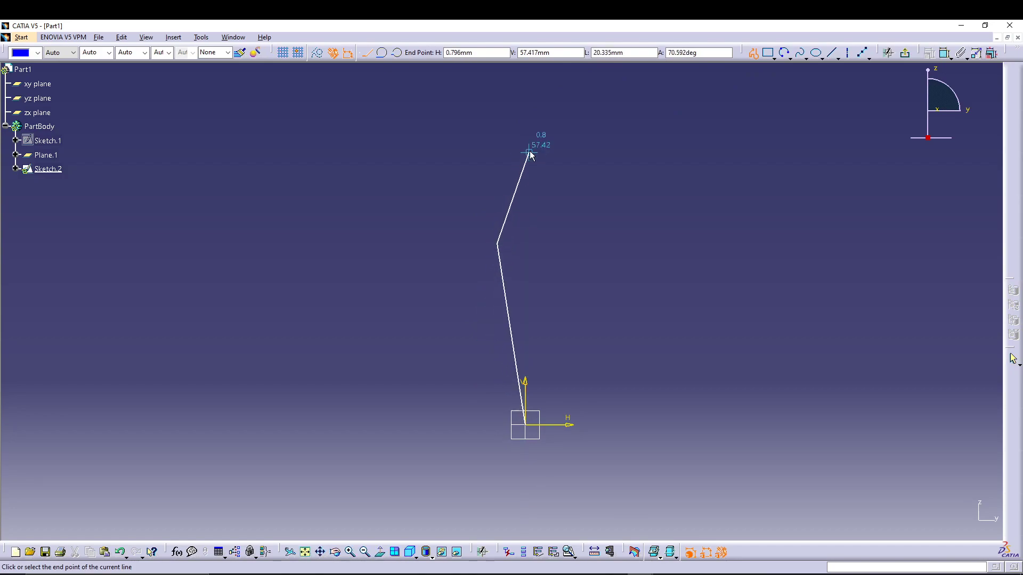
{"action": "left_click", "coordinate": [526, 153]}
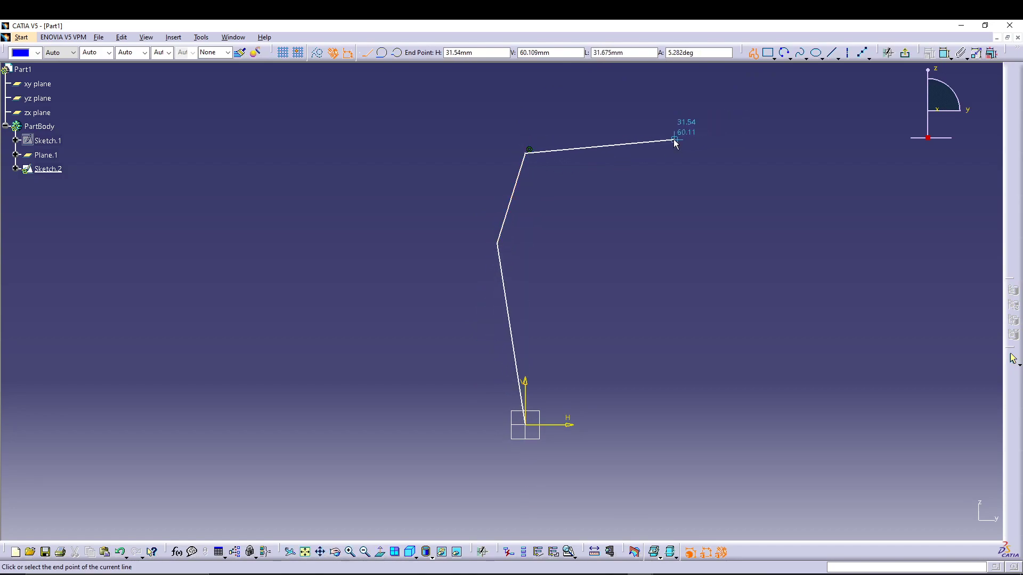
{"action": "key", "text": "Escape"}
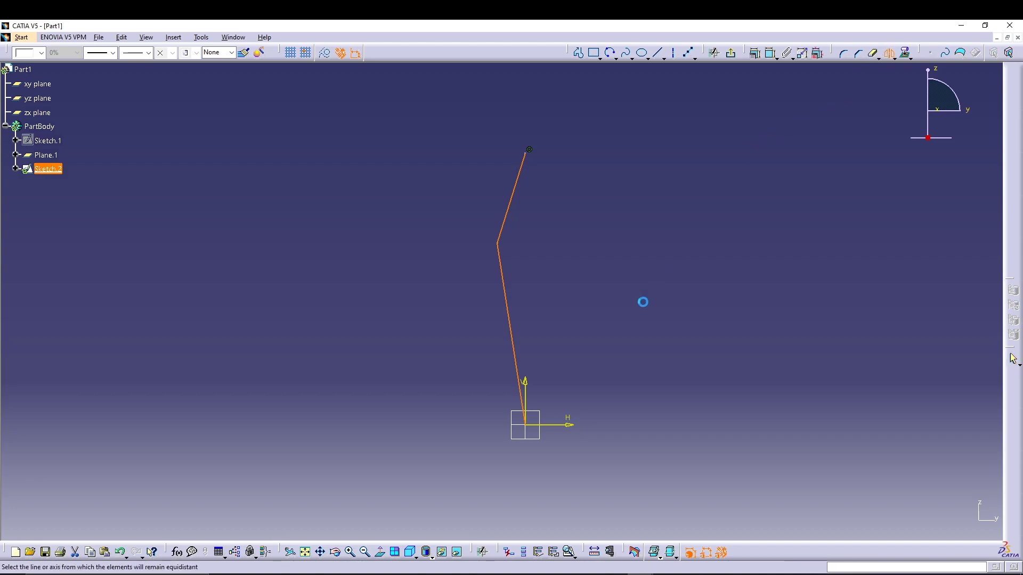
{"action": "left_click", "coordinate": [524, 382]}
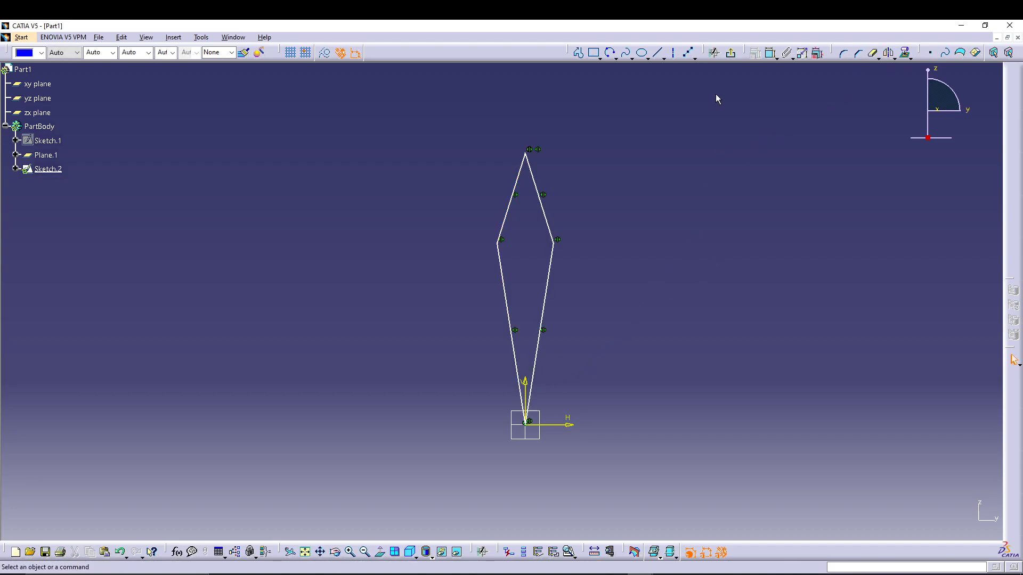
- Dimension the angle between the kite's lower-left line and the vertical axis and set it to 10 degrees
{"action": "left_click", "coordinate": [767, 53]}
{"action": "middle_click_drag", "start_coordinate": [639, 389], "coordinate": [554, 381]}
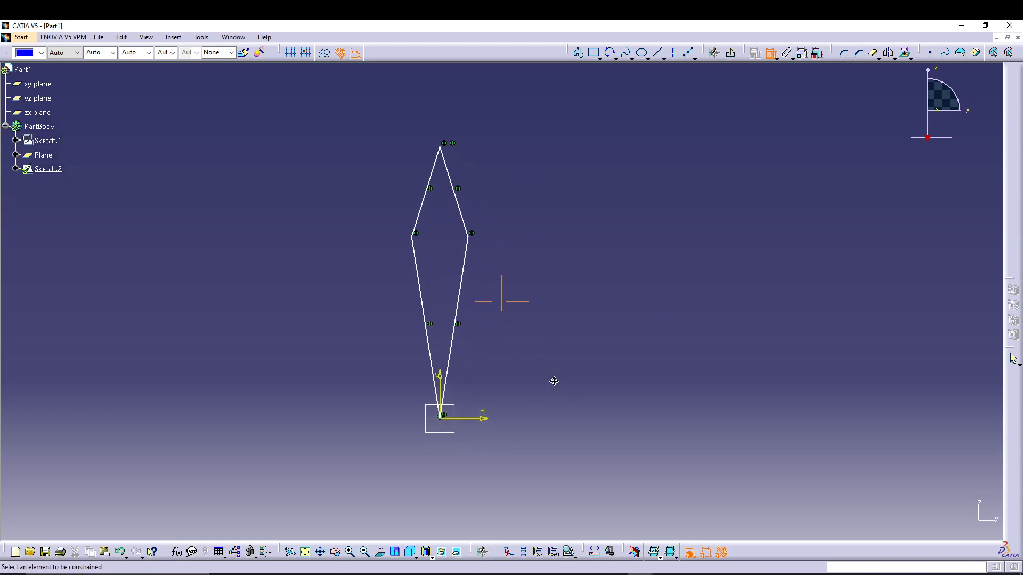
{"action": "left_click", "coordinate": [416, 275]}
{"action": "left_click", "coordinate": [446, 381]}
{"action": "left_click", "coordinate": [436, 310]}
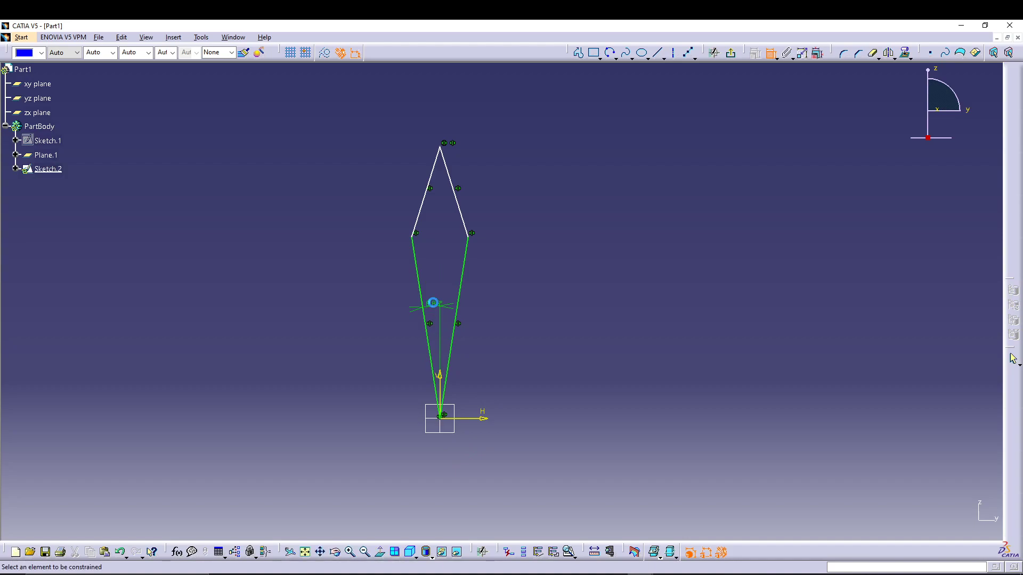
{"action": "double_click", "coordinate": [435, 307]}
{"action": "type", "text": "10"}
{"action": "key", "text": "Return"}
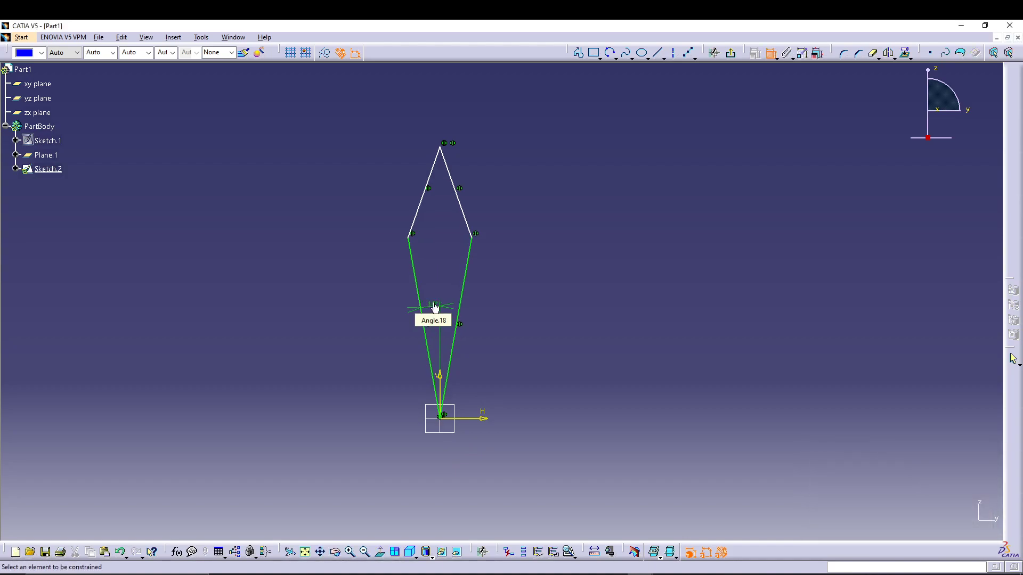
- Dimension the vertical heights of the kite's lower-left and upper-left lines
{"action": "left_click", "coordinate": [417, 279]}
{"action": "right_click", "coordinate": [376, 290]}
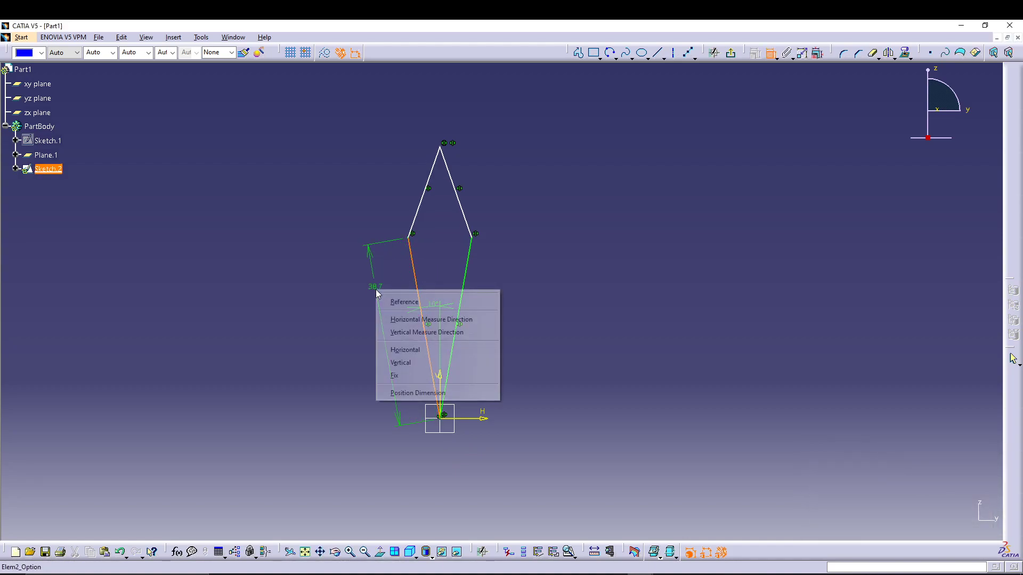
{"action": "left_click", "coordinate": [405, 334]}
{"action": "left_click", "coordinate": [379, 312]}
{"action": "left_click", "coordinate": [424, 195]}
{"action": "right_click", "coordinate": [374, 185]}
{"action": "left_click", "coordinate": [397, 224]}
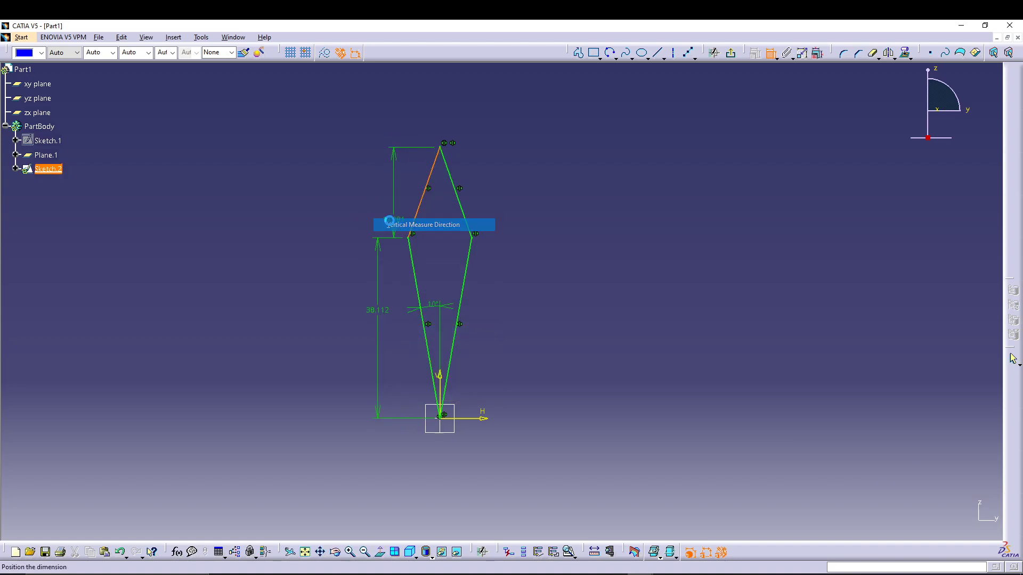
{"action": "left_click", "coordinate": [355, 198]}
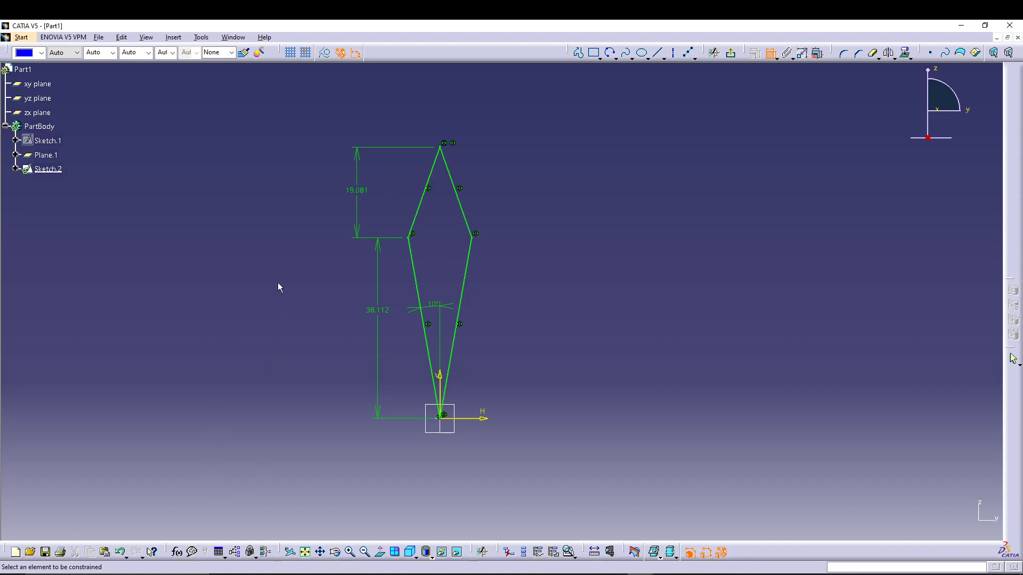
- Set the upper-left line's height to 11.5 mm and the lower-left line's height to 25 mm, and exit the sketch
{"action": "double_click", "coordinate": [354, 191]}
{"action": "type", "text": "11.5"}
{"action": "key", "text": "Return"}
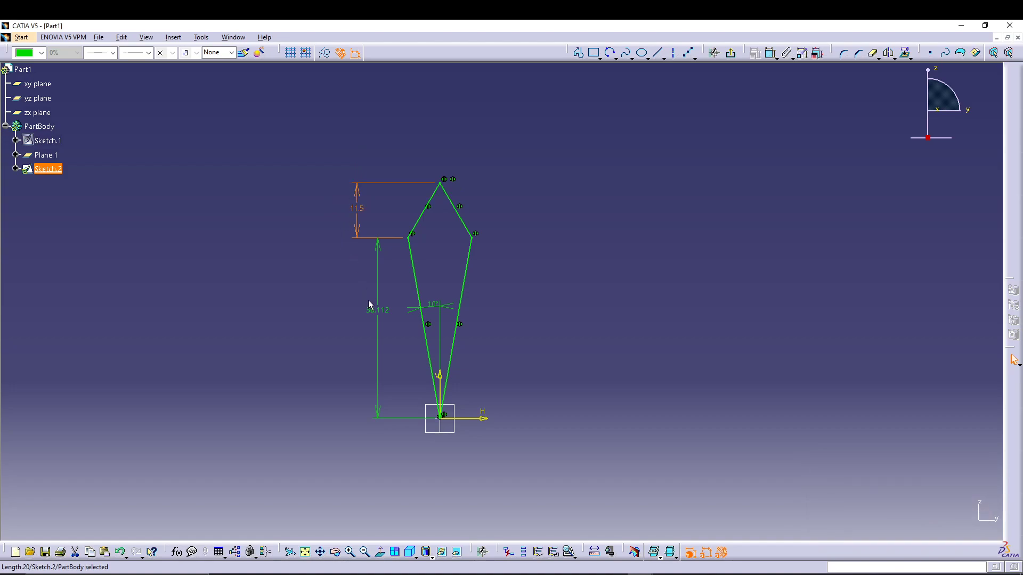
{"action": "double_click", "coordinate": [381, 307]}
{"action": "type", "text": "25"}
{"action": "key", "text": "Return"}
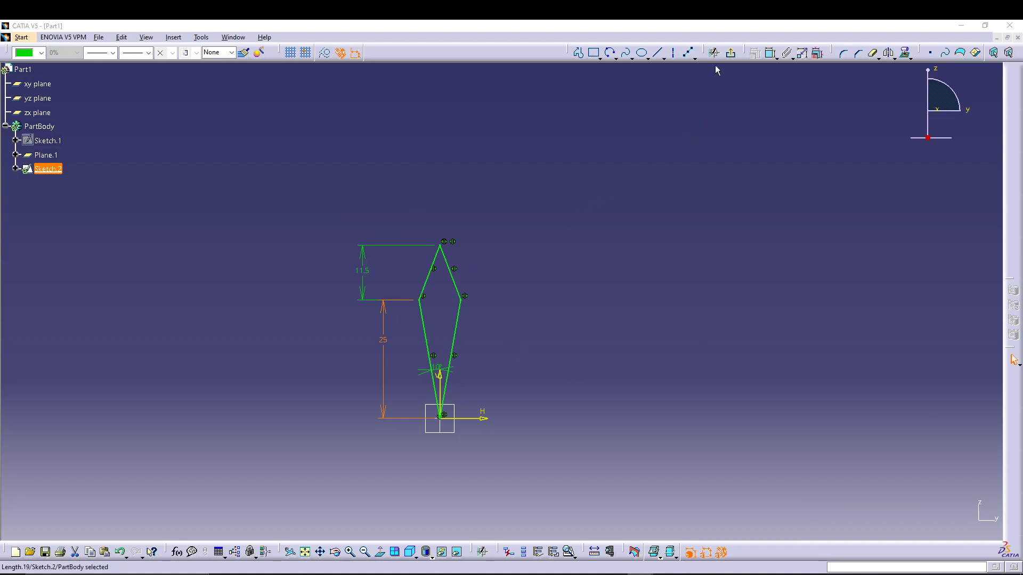
{"action": "left_click", "coordinate": [730, 52]}
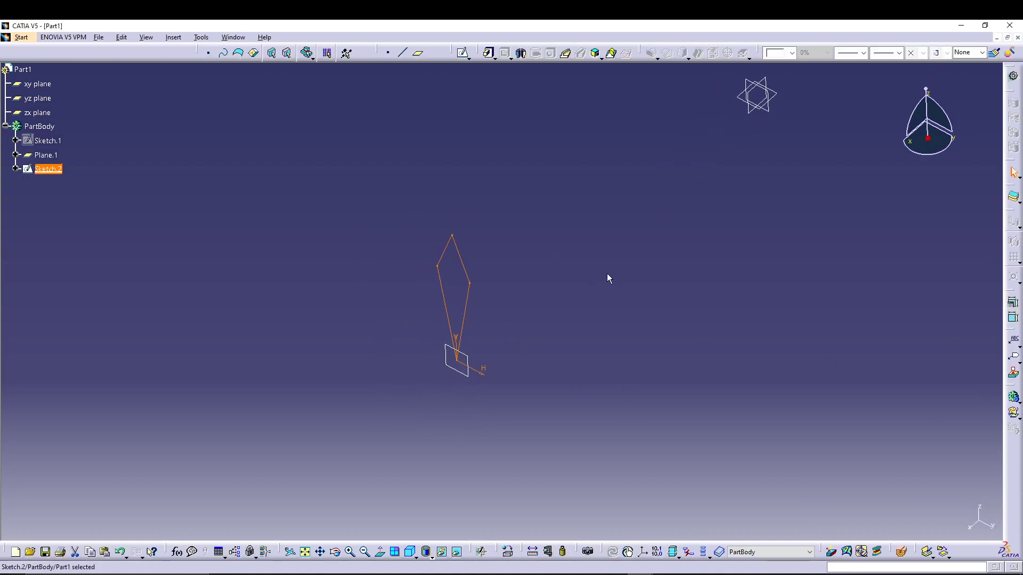
- Show the hidden first kite sketch again
{"action": "middle_click_drag", "start_coordinate": [607, 278], "coordinate": [516, 393]}
{"action": "right_click", "coordinate": [55, 145]}
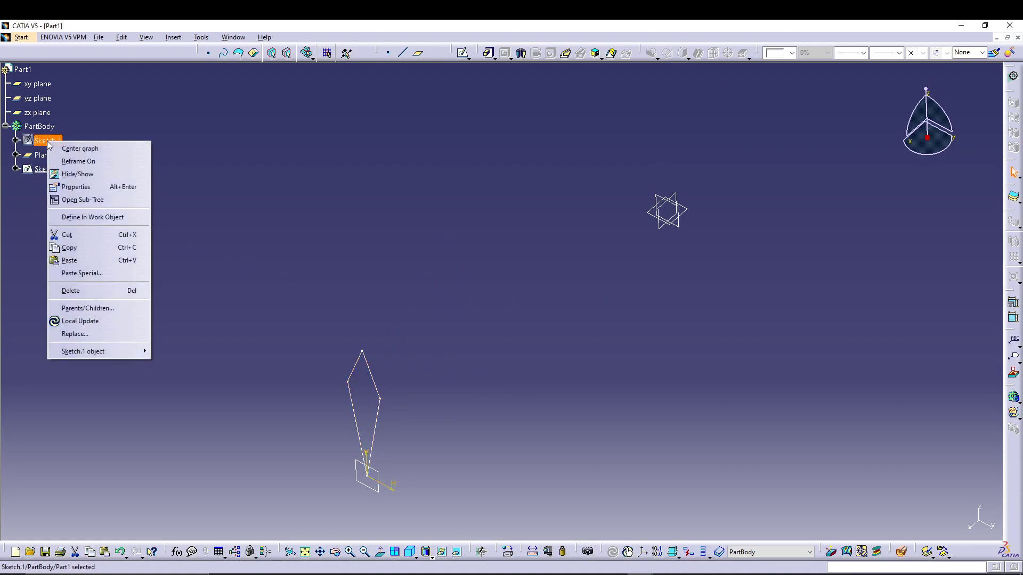
{"action": "left_click", "coordinate": [79, 173]}
{"action": "mouse_move", "coordinate": [499, 258]}
{"action": "middle_mouse_down", "text": "ctrl"}
{"action": "mouse_move", "coordinate": [497, 289]}
{"action": "mouse_move", "coordinate": [576, 296]}
{"action": "middle_mouse_up", "text": "ctrl"}
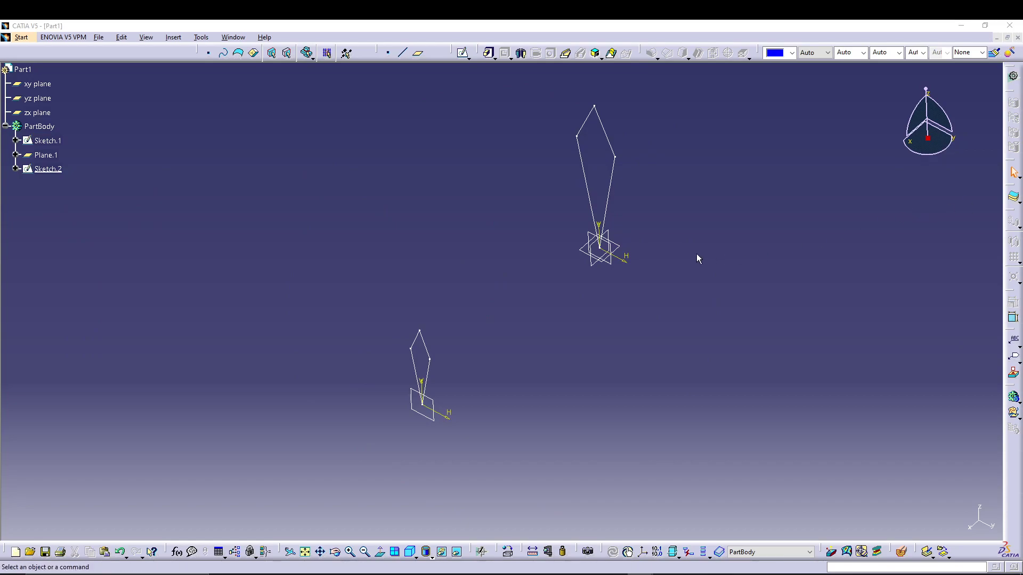
- Create a multi-sections solid through the large kite sketch and the small kite sketch
{"action": "left_click", "coordinate": [611, 55]}
{"action": "middle_click_drag", "start_coordinate": [713, 312], "coordinate": [696, 354]}
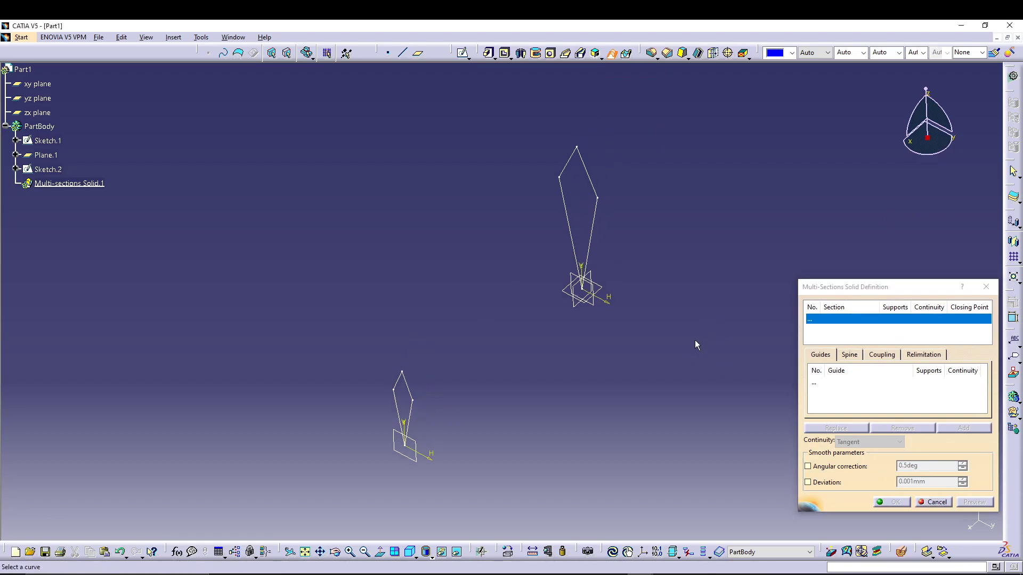
{"action": "left_click", "coordinate": [595, 218]}
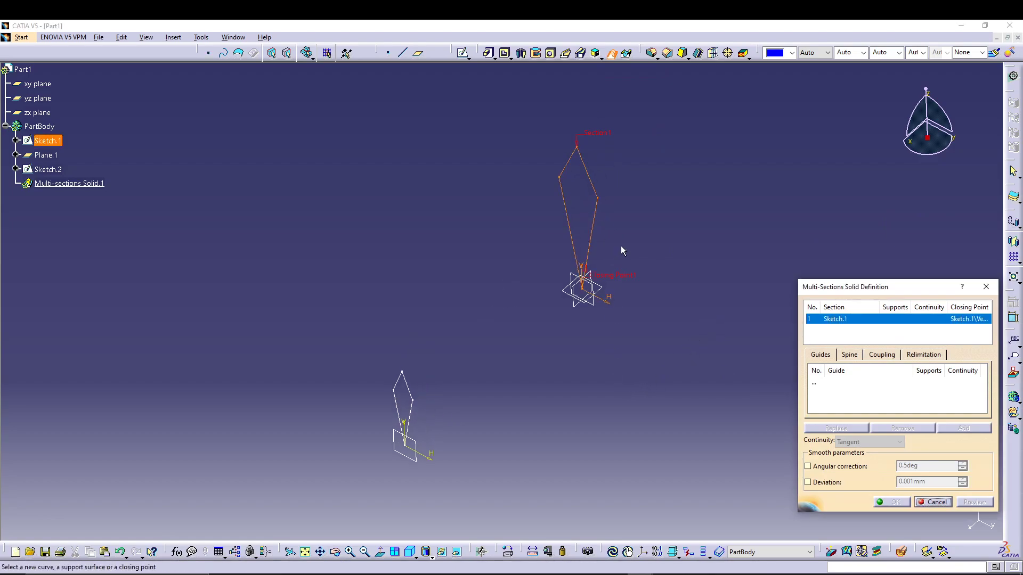
{"action": "left_click", "coordinate": [412, 400]}
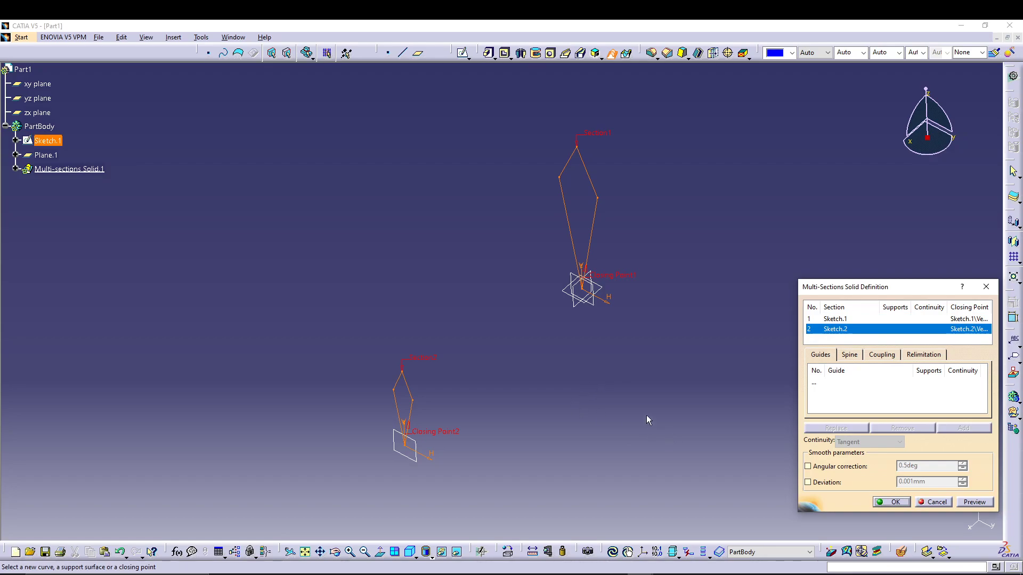
{"action": "left_click", "coordinate": [974, 501]}
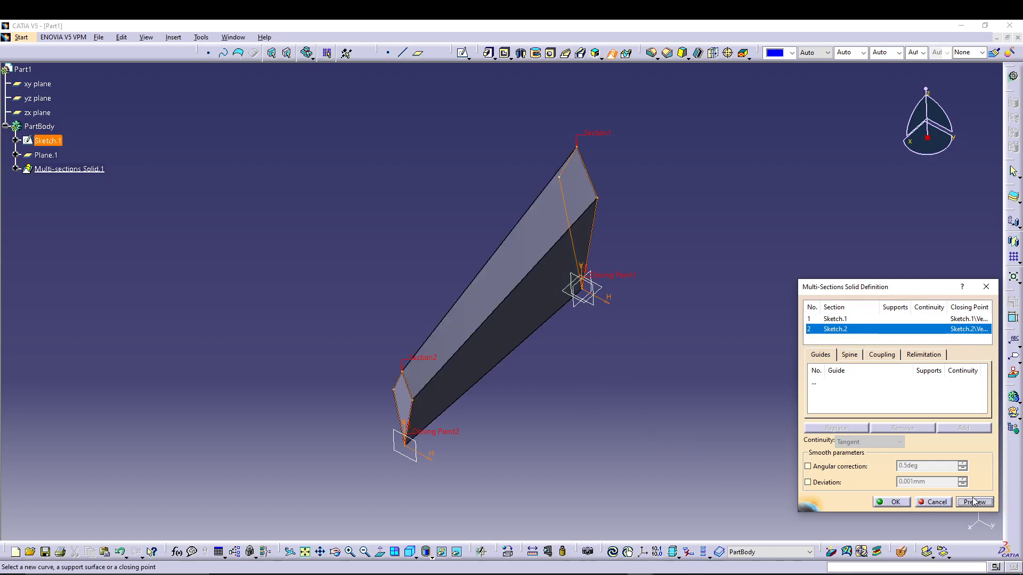
{"action": "middle_click_drag", "start_coordinate": [573, 434], "coordinate": [543, 429]}
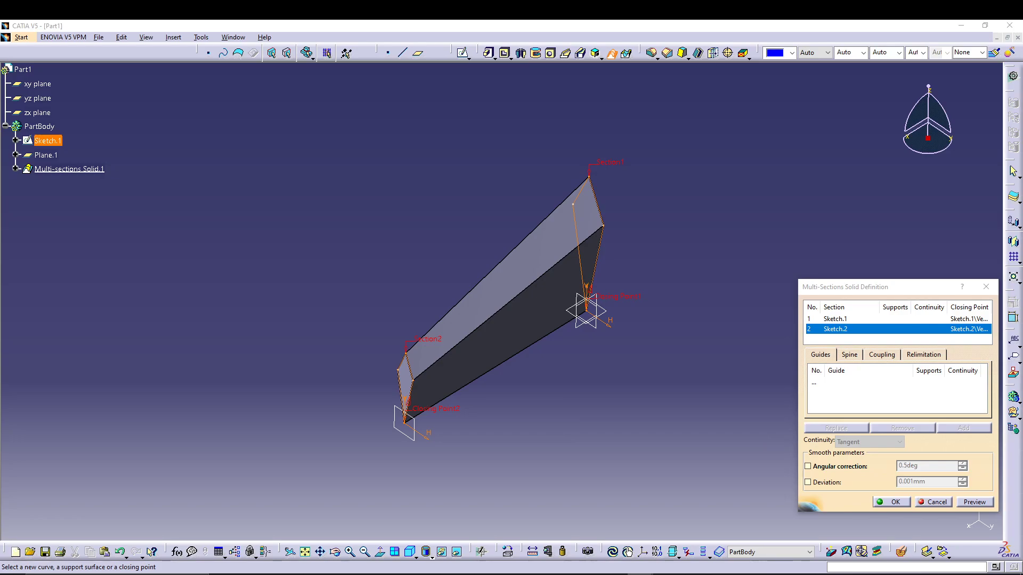
{"action": "left_click", "coordinate": [880, 501]}
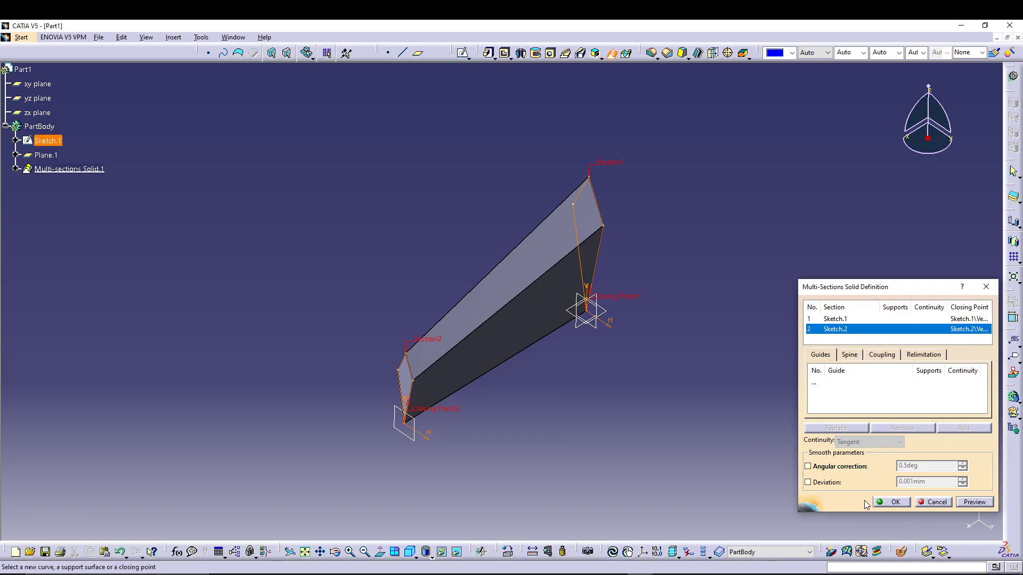
{"action": "left_click", "coordinate": [891, 502]}
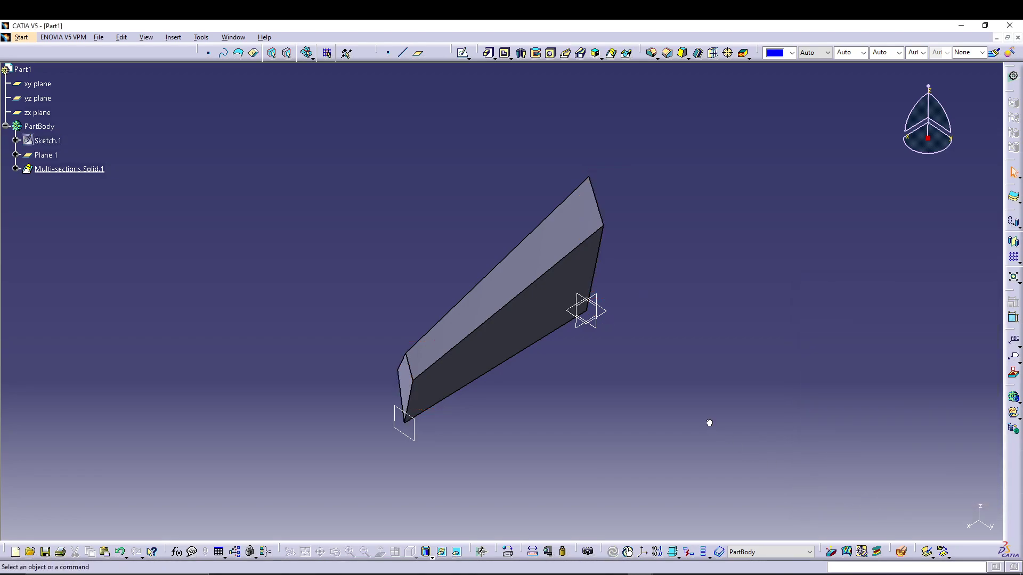
- Start a circular pattern of the multi-sections solid as a complete crown with 18 instances
{"action": "mouse_move", "coordinate": [619, 362]}
{"action": "middle_mouse_down"}
{"action": "mouse_move", "coordinate": [459, 447]}
{"action": "mouse_move", "coordinate": [632, 381]}
{"action": "mouse_move", "coordinate": [636, 366]}
{"action": "middle_mouse_up"}
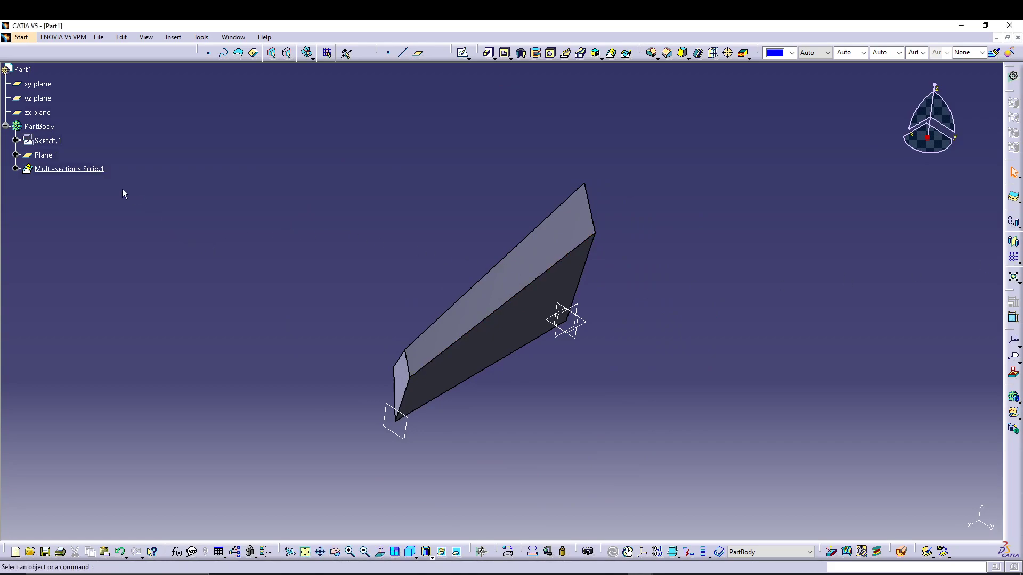
{"action": "left_click", "coordinate": [90, 169]}
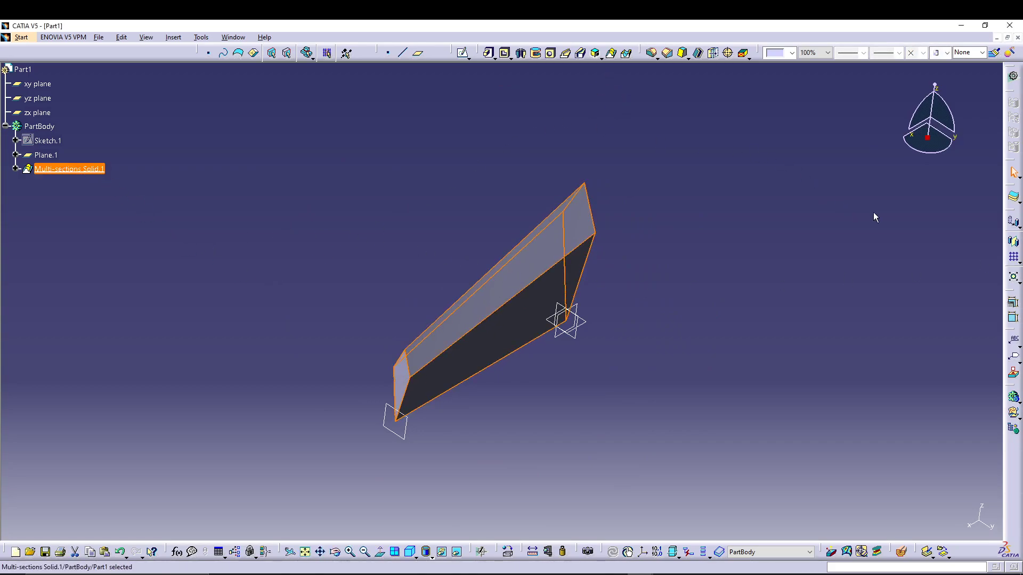
{"action": "left_click", "coordinate": [1019, 263]}
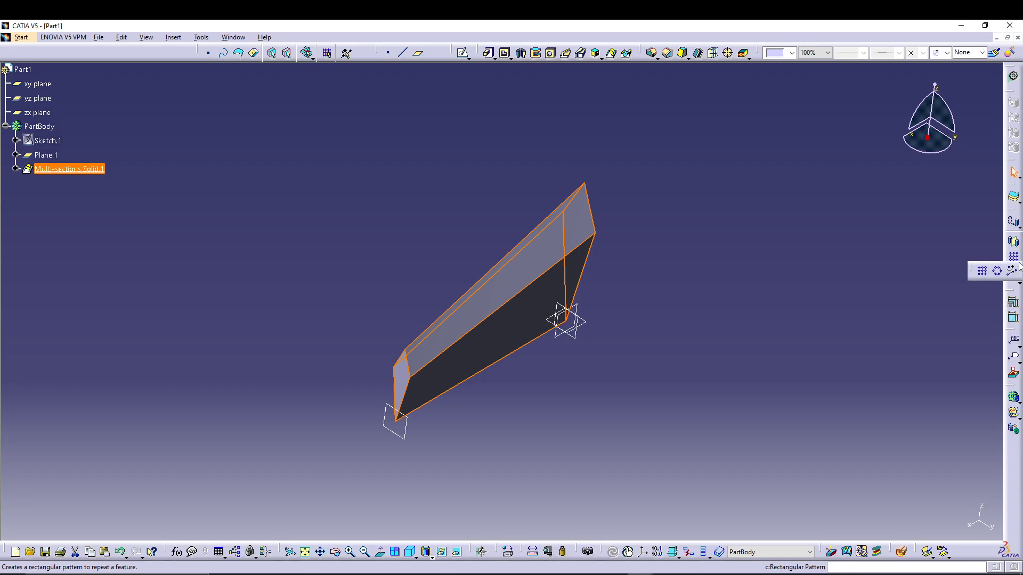
{"action": "left_click", "coordinate": [998, 266]}
{"action": "middle_click_drag", "start_coordinate": [688, 264], "coordinate": [694, 310], "text": "ctrl"}
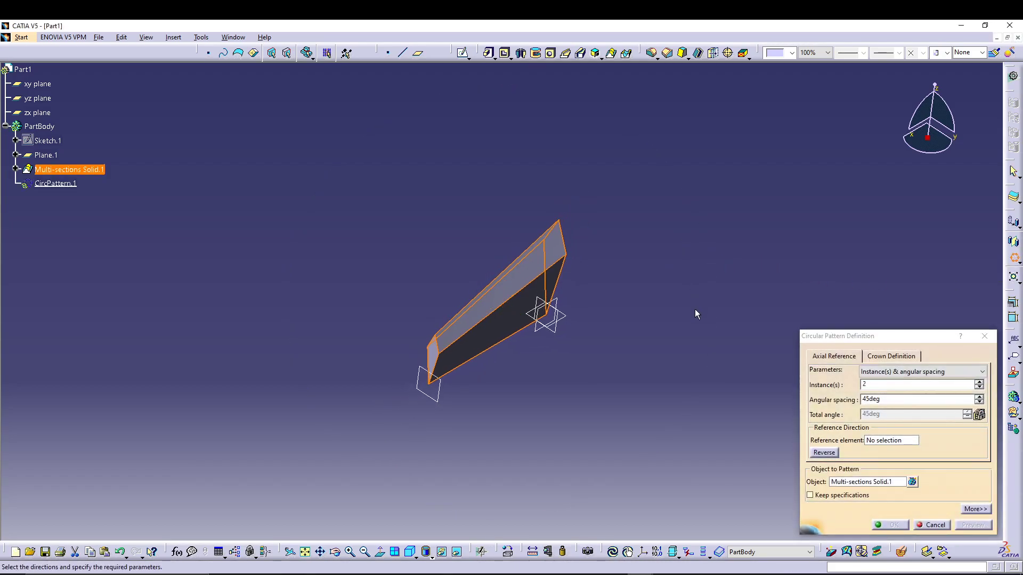
{"action": "left_click", "coordinate": [866, 372]}
{"action": "left_click", "coordinate": [884, 406]}
{"action": "left_click", "coordinate": [872, 384]}
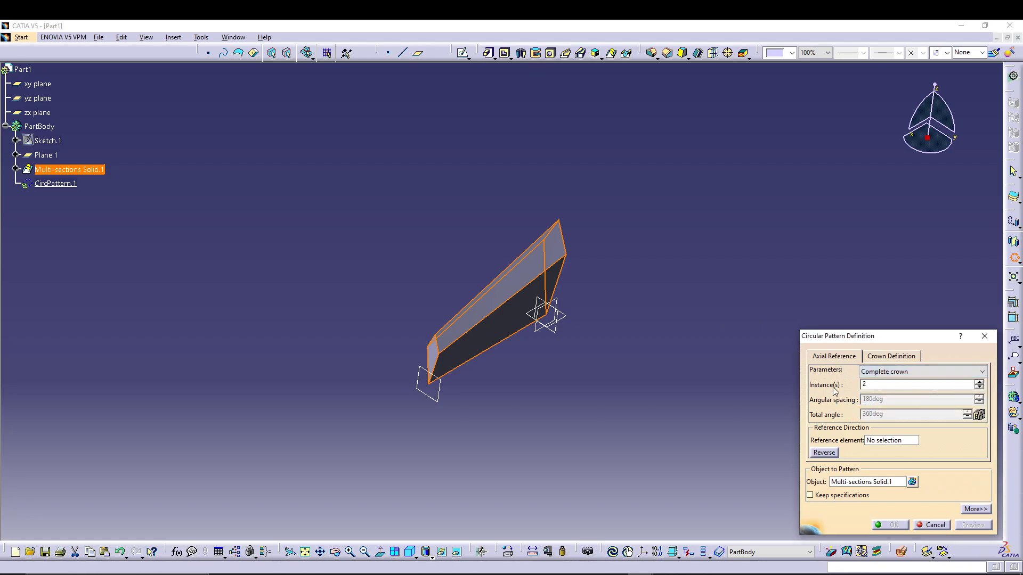
{"action": "double_click", "coordinate": [872, 384]}
- Use the X axis as the circular pattern's reference element and create the pattern
{"action": "left_click", "coordinate": [889, 443]}
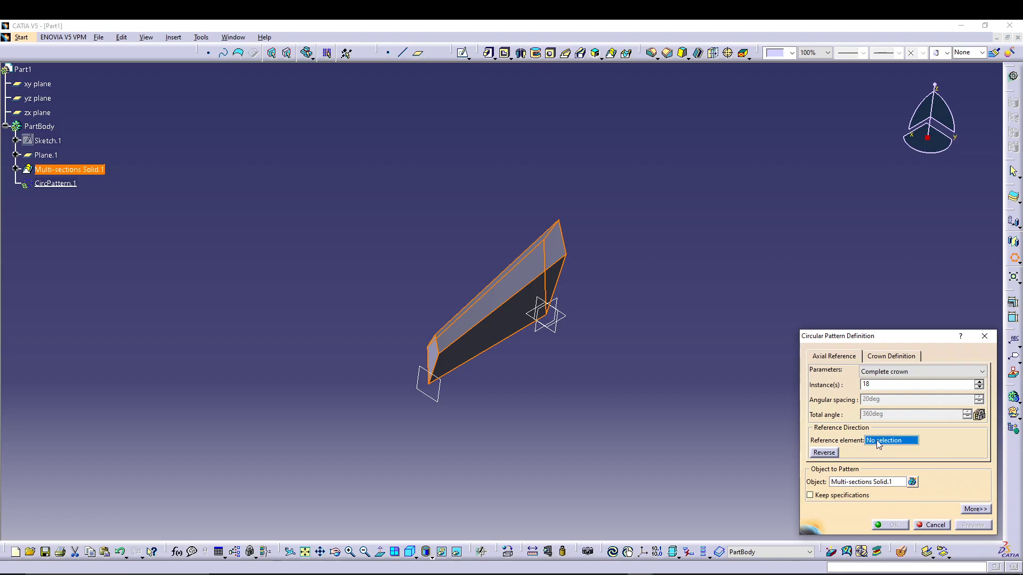
{"action": "right_click", "coordinate": [878, 444]}
{"action": "left_click", "coordinate": [895, 460]}
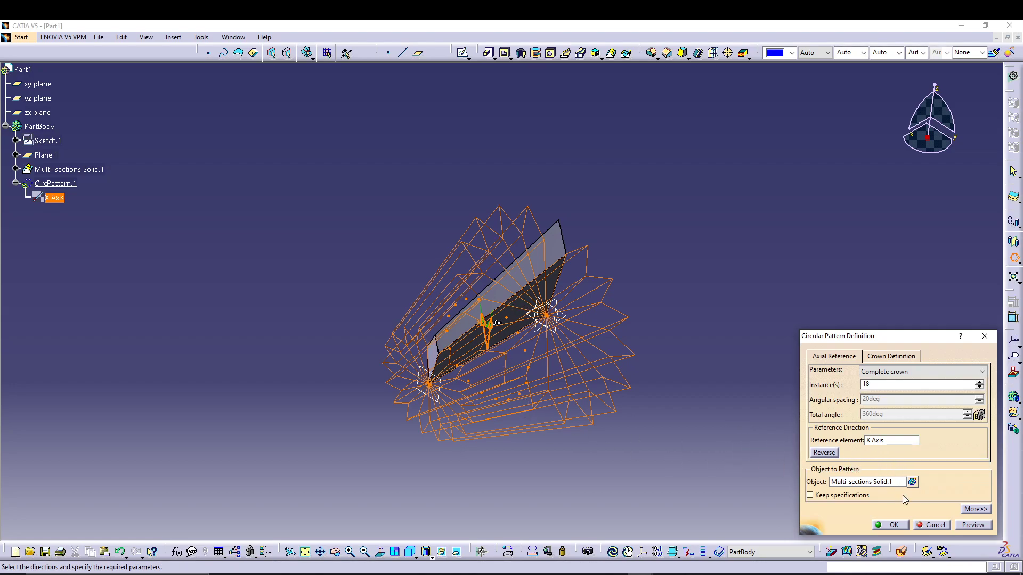
{"action": "left_click", "coordinate": [889, 525]}
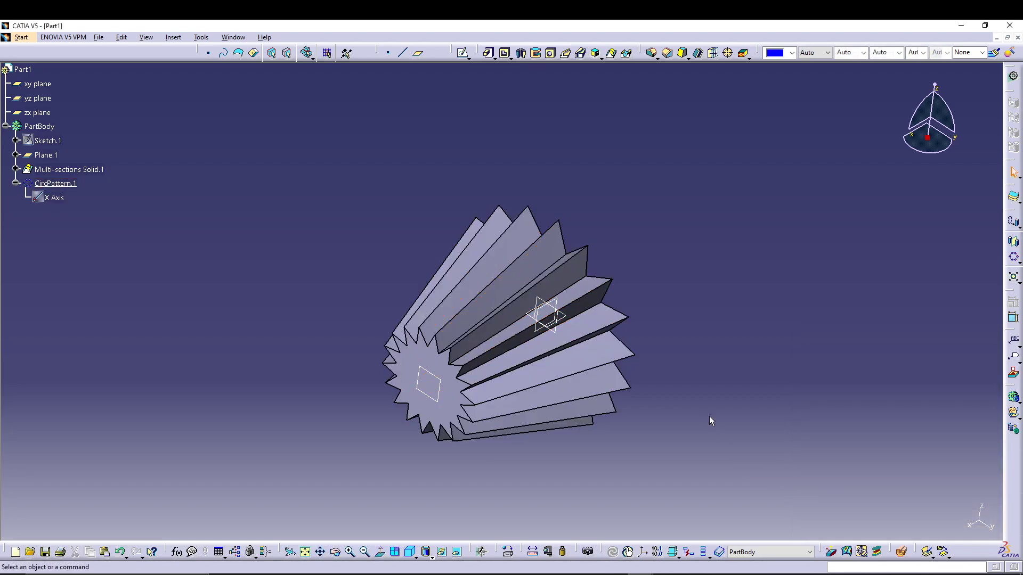
- Shell the patterned pleated solid with a 1 mm inside thickness, removing its small and large end faces
{"action": "middle_click_drag", "start_coordinate": [446, 453], "coordinate": [477, 415]}
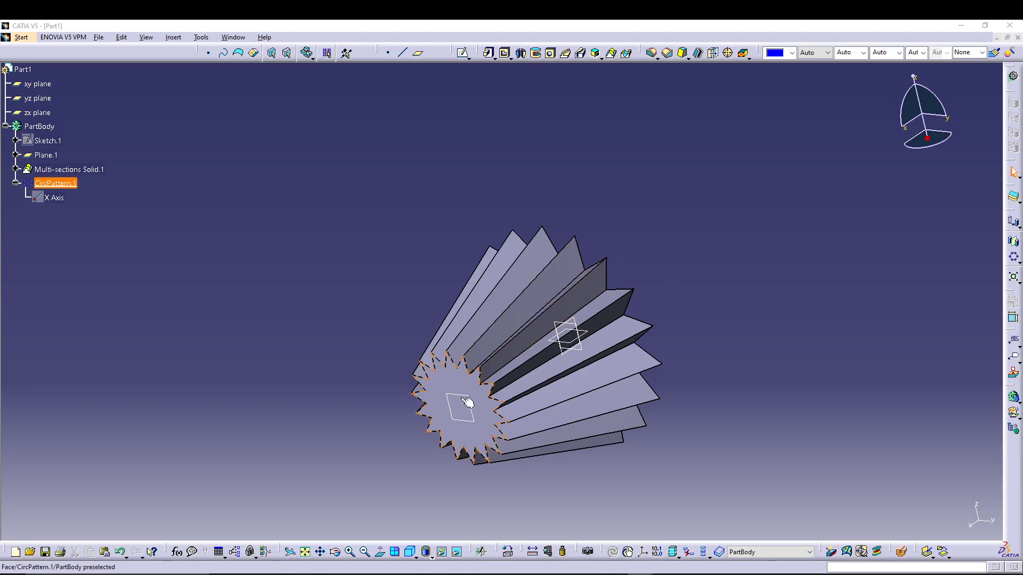
{"action": "middle_click_drag", "start_coordinate": [727, 273], "coordinate": [708, 217]}
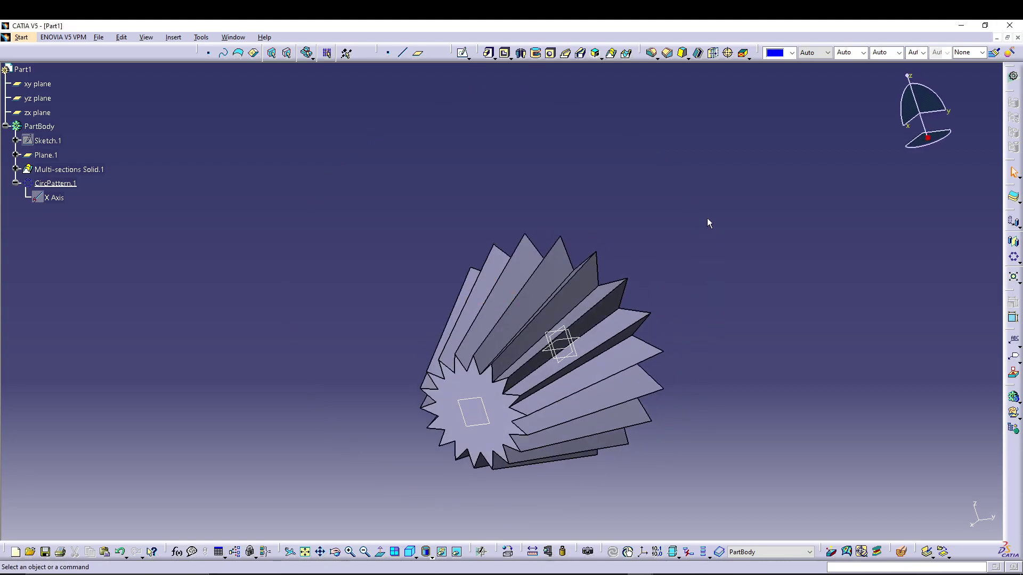
{"action": "left_click", "coordinate": [699, 53]}
{"action": "left_click", "coordinate": [504, 414]}
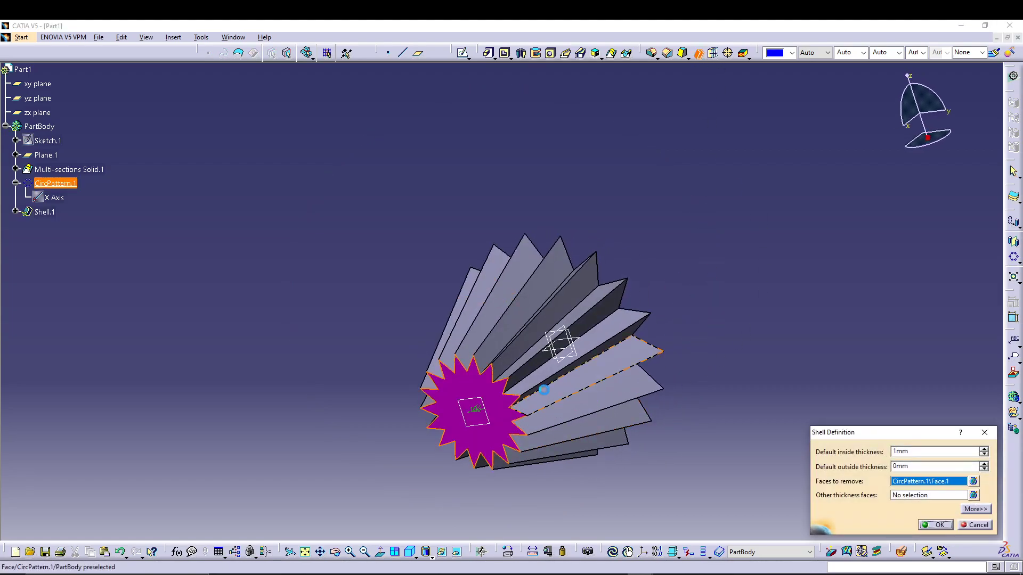
{"action": "middle_click_drag", "start_coordinate": [701, 254], "coordinate": [425, 378]}
{"action": "left_click", "coordinate": [693, 335]}
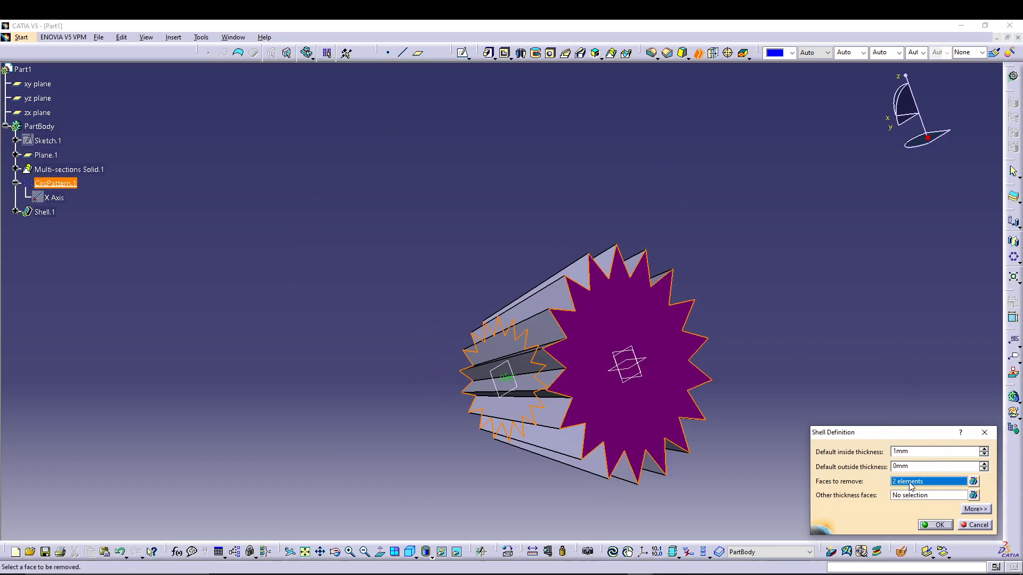
{"action": "left_click", "coordinate": [937, 526]}
- Start a sketch on the zigzag rim face at the large end of the shelled body
{"action": "middle_click_drag", "start_coordinate": [808, 381], "coordinate": [988, 222]}
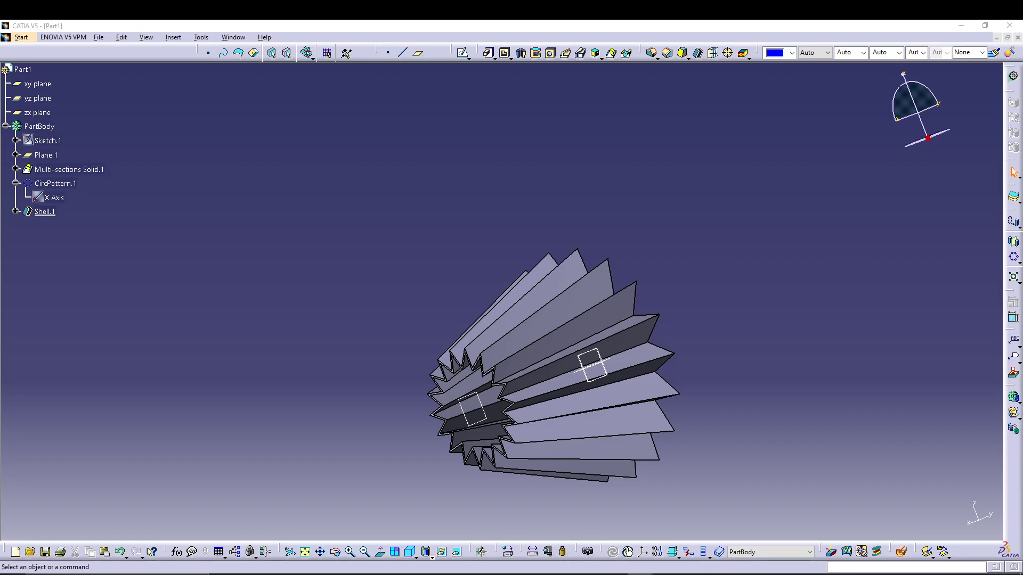
{"action": "middle_click_drag", "start_coordinate": [805, 328], "coordinate": [419, 339]}
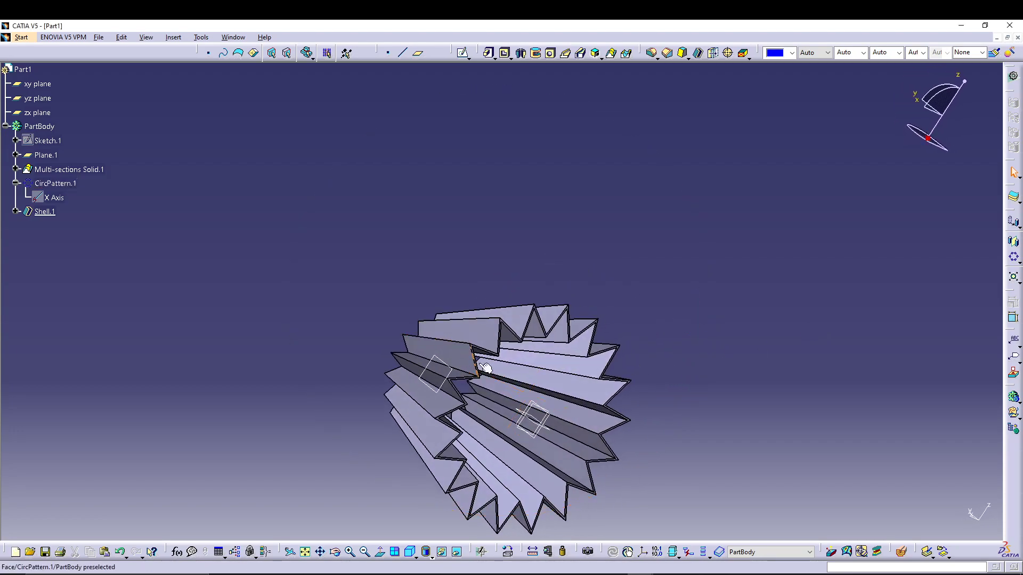
{"action": "middle_click_drag", "start_coordinate": [656, 357], "coordinate": [637, 287]}
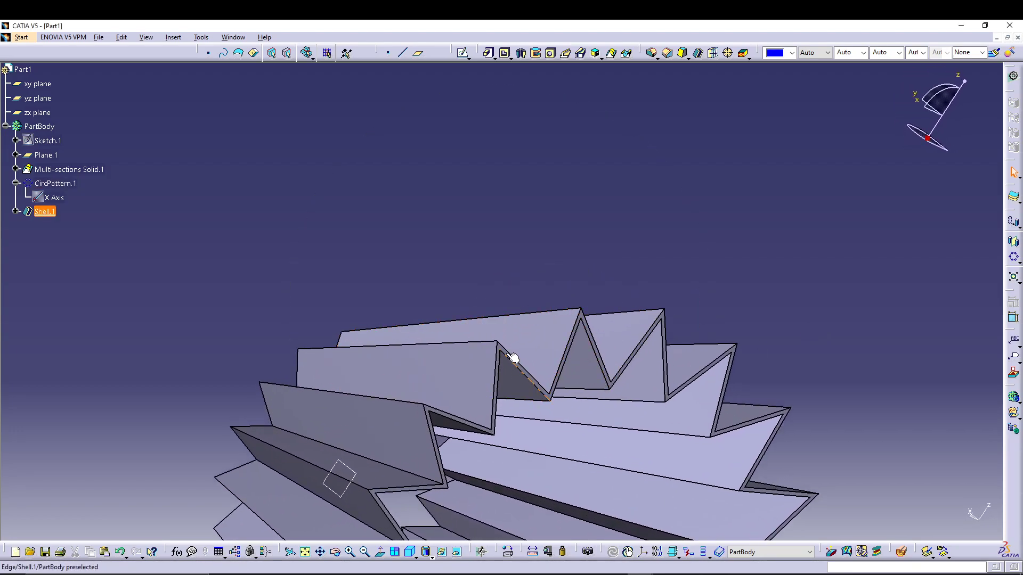
{"action": "middle_click_drag", "start_coordinate": [520, 401], "coordinate": [520, 251]}
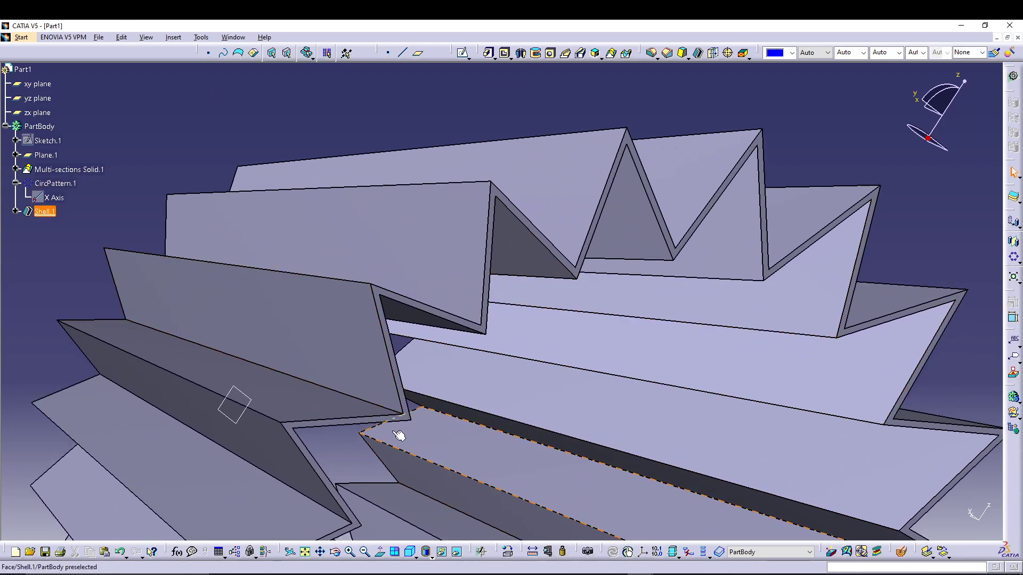
{"action": "left_click", "coordinate": [494, 262]}
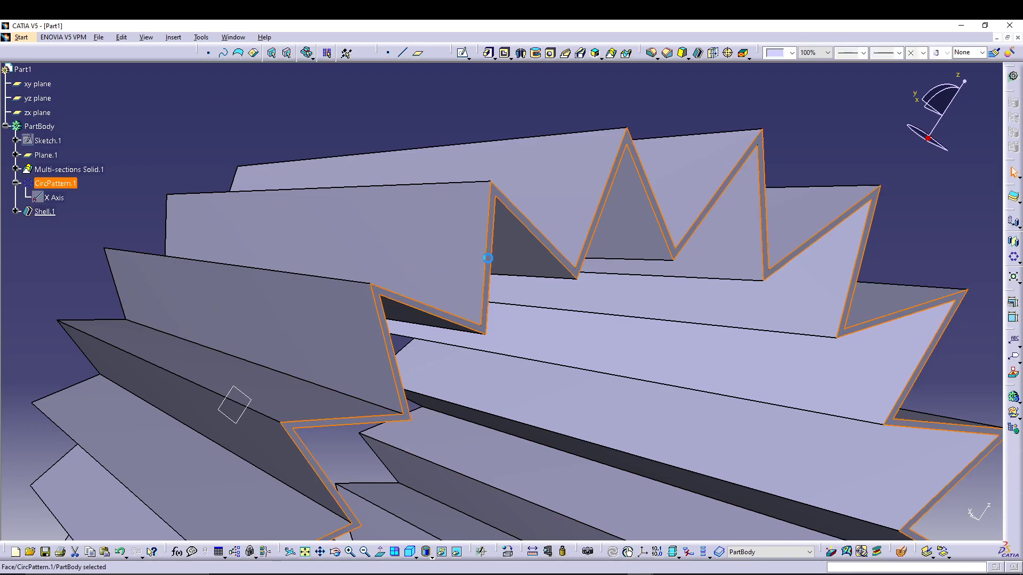
{"action": "left_click", "coordinate": [461, 52]}
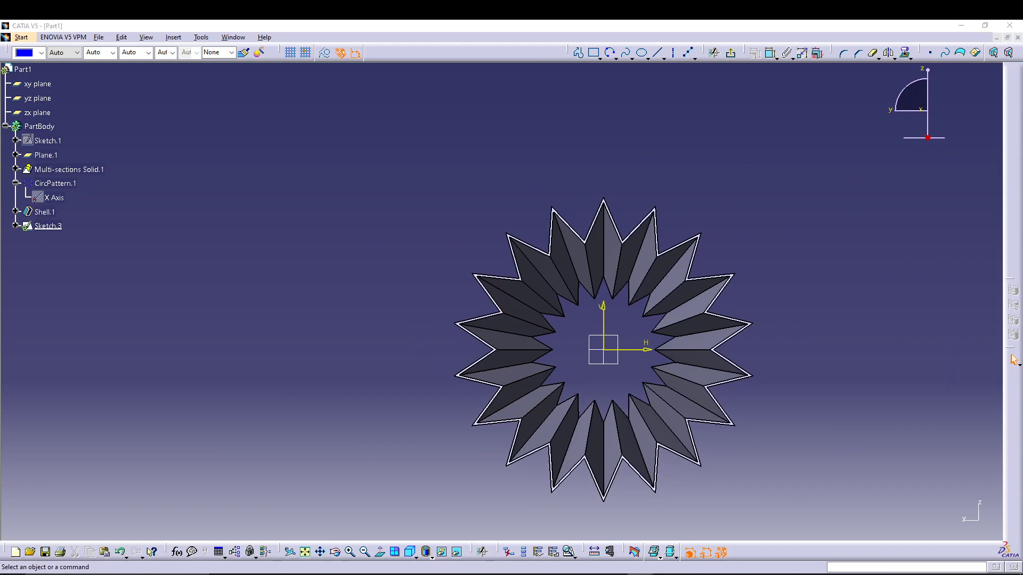
- Draw a circle about 158 mm in diameter around the large-end pleats, centred on the sketch origin
{"action": "left_click", "coordinate": [616, 58]}
{"action": "left_click", "coordinate": [629, 79]}
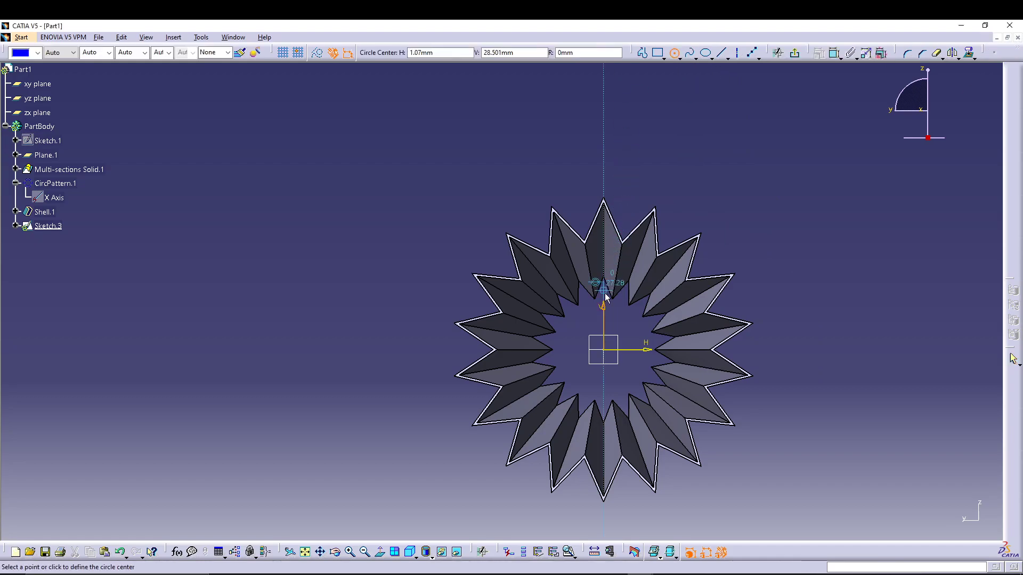
{"action": "left_click", "coordinate": [603, 349]}
{"action": "left_click", "coordinate": [696, 204]}
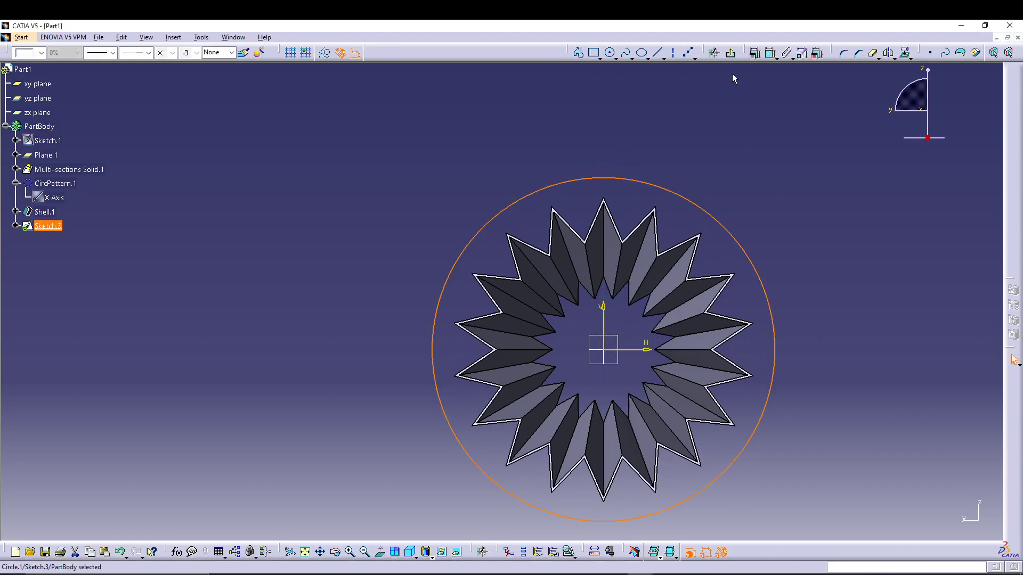
- Constrain the large-end circle's diameter to 140 mm and exit the sketch
{"action": "left_click", "coordinate": [714, 52]}
{"action": "left_click", "coordinate": [758, 150]}
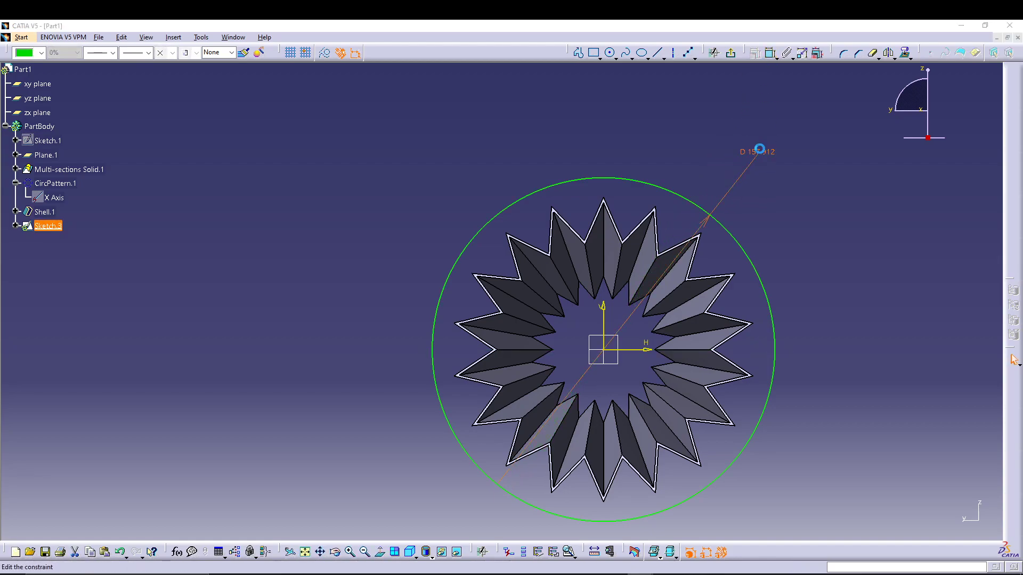
{"action": "double_click", "coordinate": [755, 153]}
{"action": "type", "text": "1"}
{"action": "key", "text": "Return"}
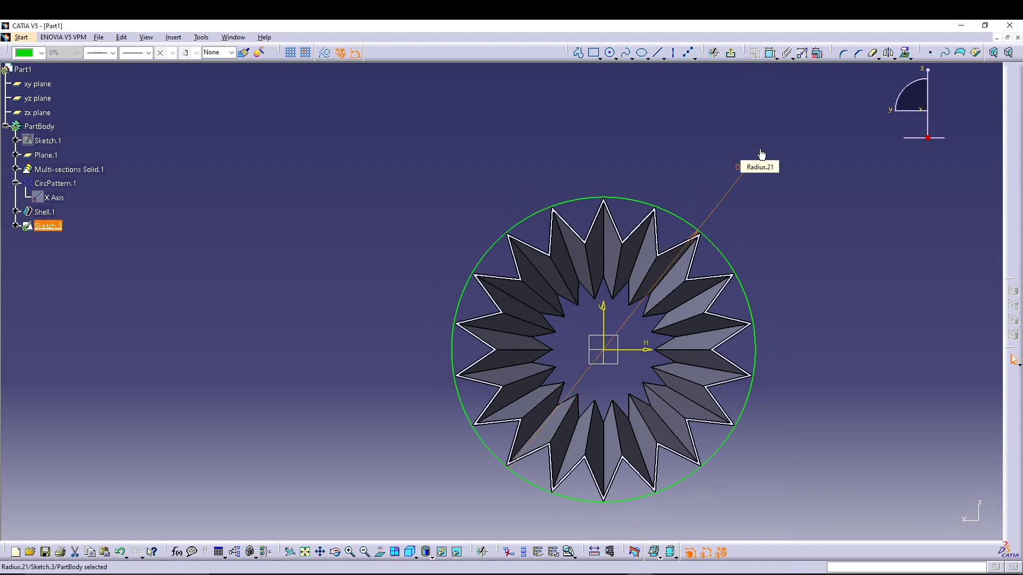
{"action": "left_click", "coordinate": [831, 210]}
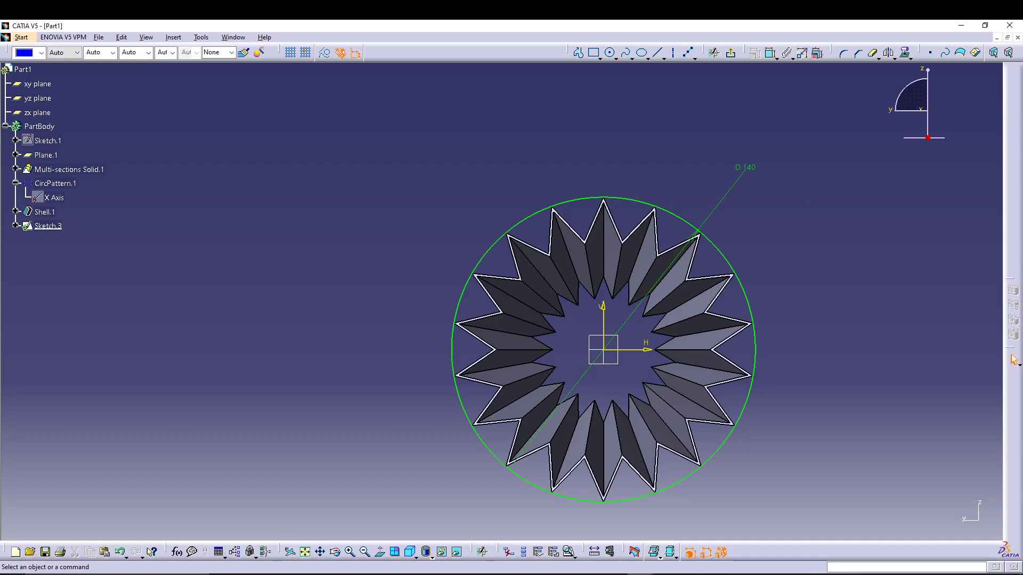
{"action": "left_click", "coordinate": [992, 52]}
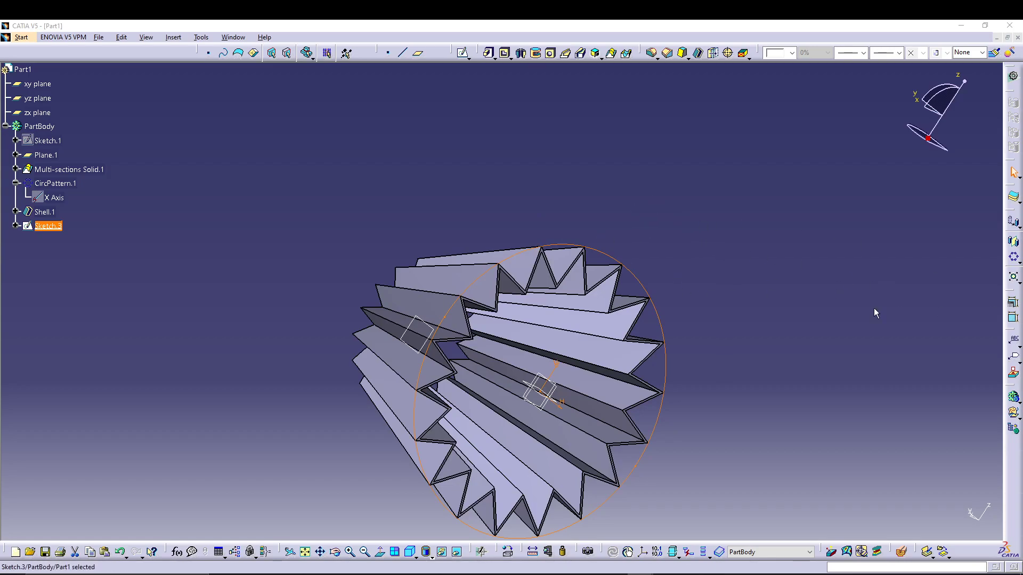
- Pad the 140 mm circle 10 mm outward to form a solid disc closing the large end
{"action": "left_click", "coordinate": [488, 53]}
{"action": "middle_click_drag", "start_coordinate": [456, 187], "coordinate": [427, 405]}
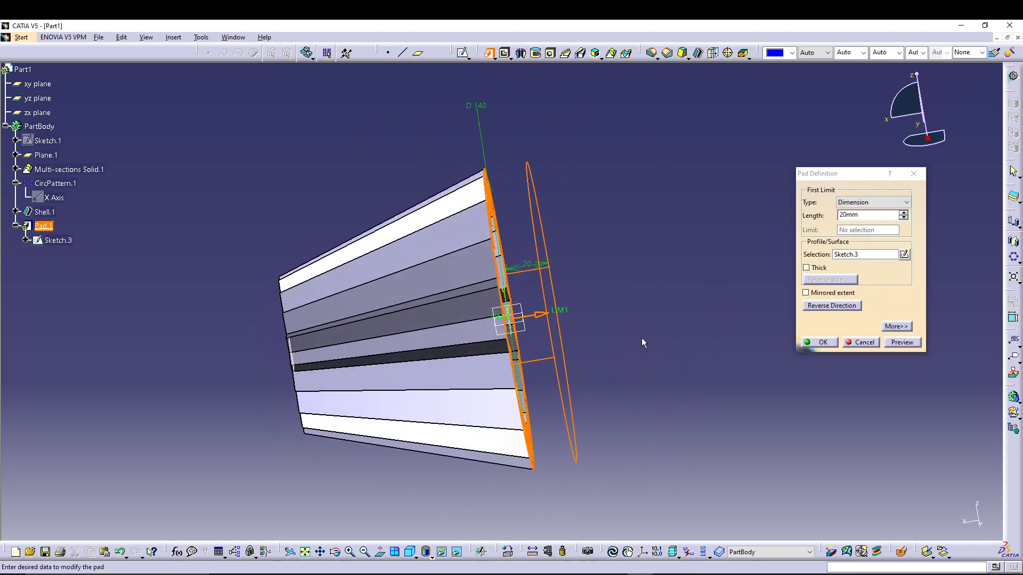
{"action": "left_click_drag", "start_coordinate": [866, 215], "coordinate": [816, 219]}
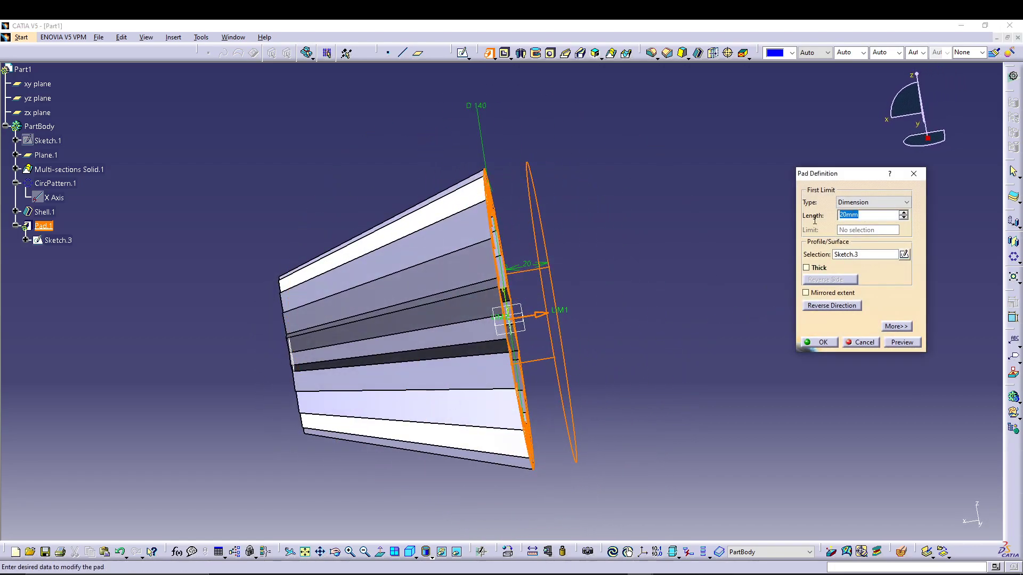
{"action": "type", "text": "10"}
{"action": "left_click", "coordinate": [900, 342]}
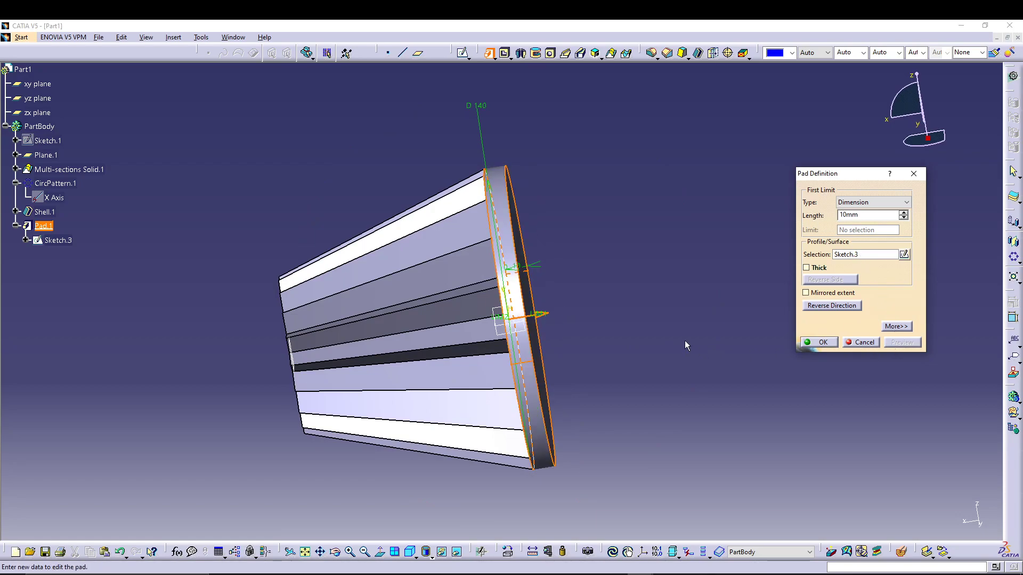
{"action": "left_click", "coordinate": [816, 342]}
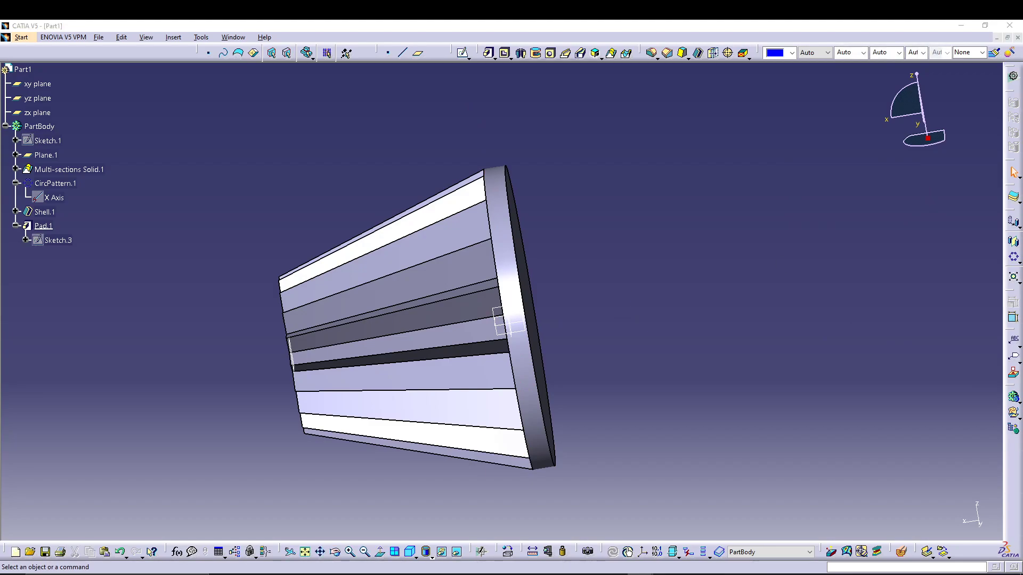
- Start a sketch on the zigzag rim face at the small end of the filter body
{"action": "middle_click_drag", "start_coordinate": [669, 233], "coordinate": [662, 290]}
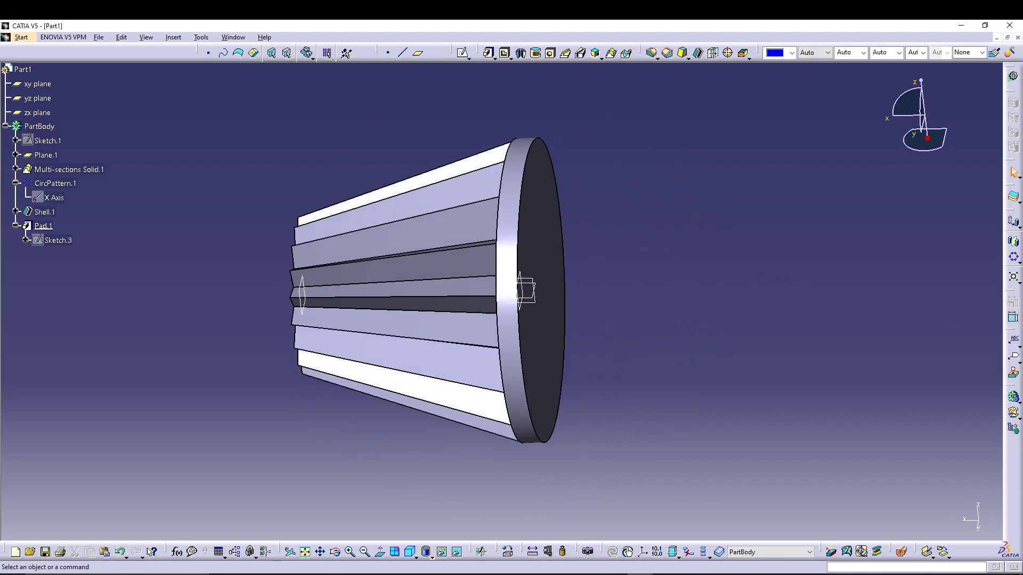
{"action": "middle_click_drag", "start_coordinate": [254, 355], "coordinate": [327, 308]}
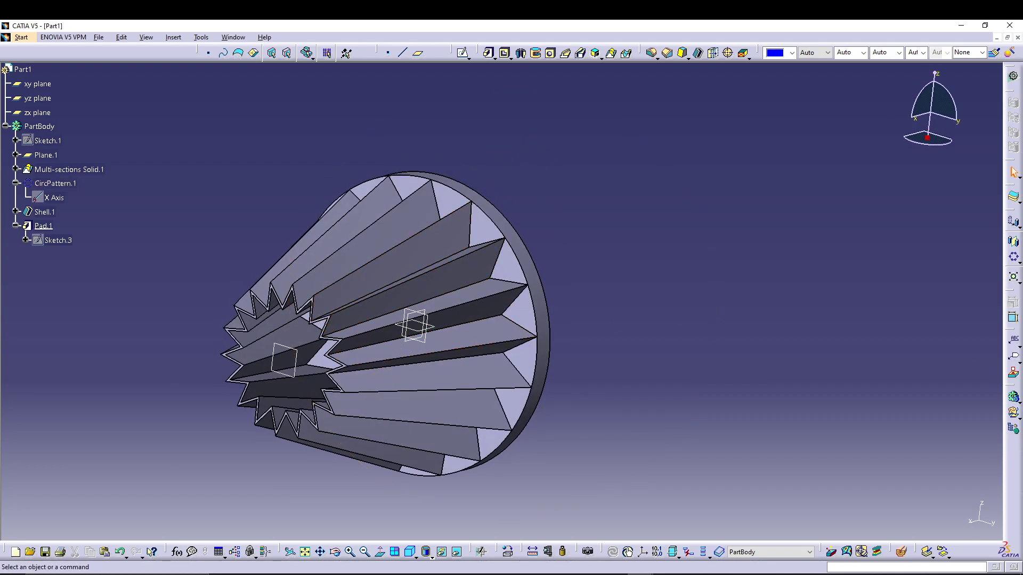
{"action": "middle_click_drag", "start_coordinate": [245, 471], "coordinate": [212, 277]}
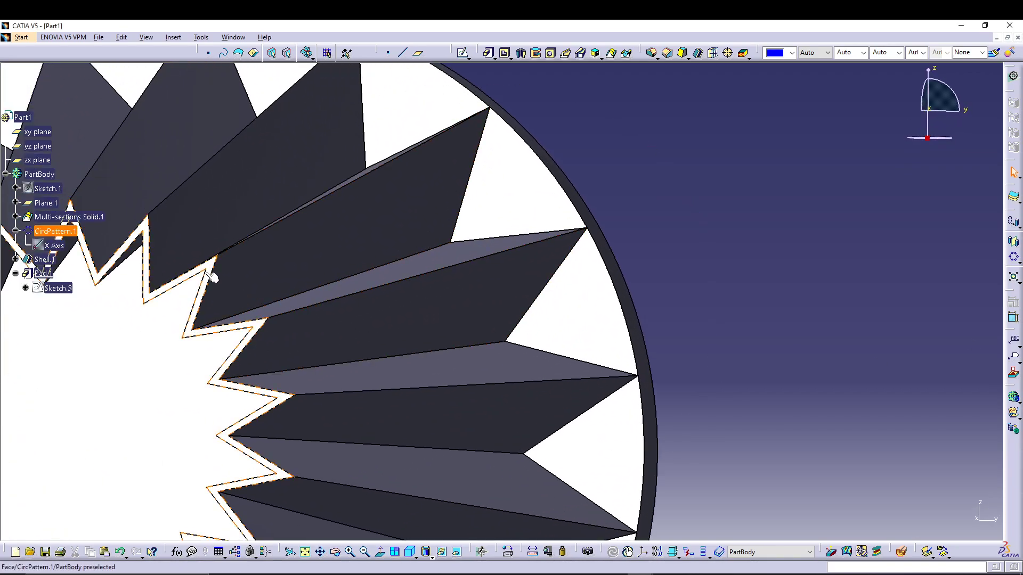
{"action": "left_click", "coordinate": [208, 265]}
{"action": "left_click", "coordinate": [462, 52]}
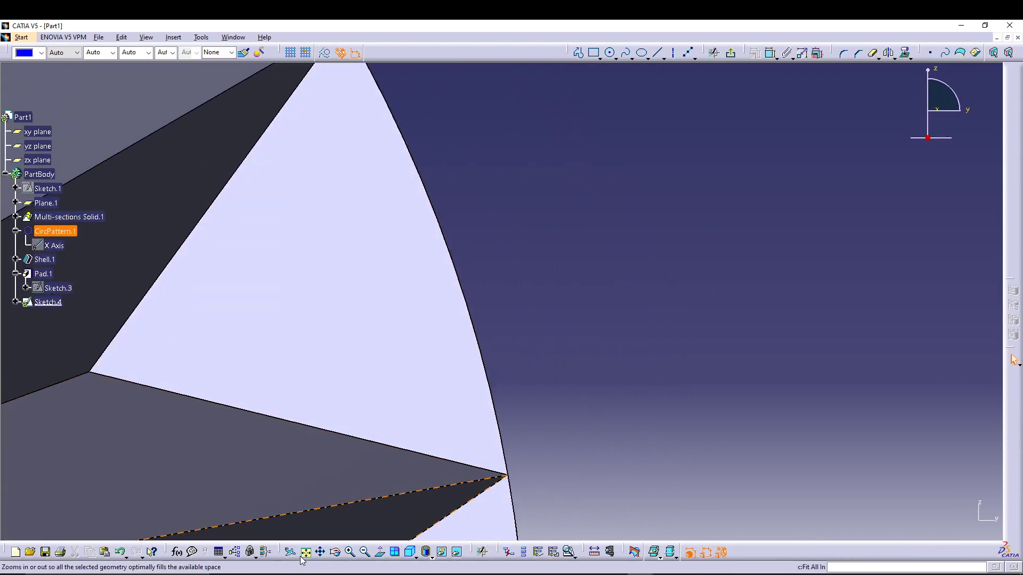
{"action": "left_click", "coordinate": [301, 556]}
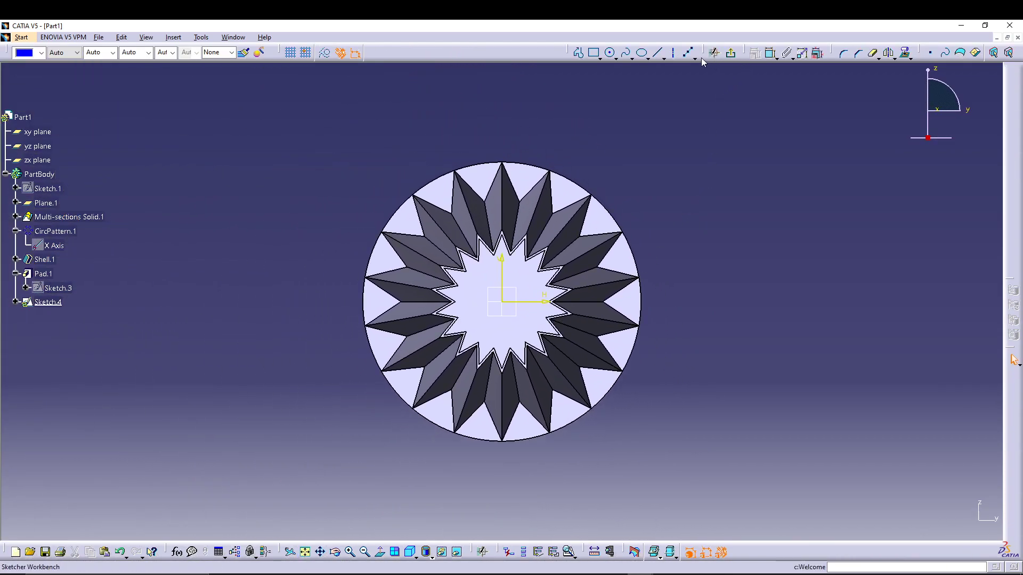
- Draw a circle about 35 mm in diameter centred on the origin of the small-end sketch
{"action": "left_click", "coordinate": [609, 52]}
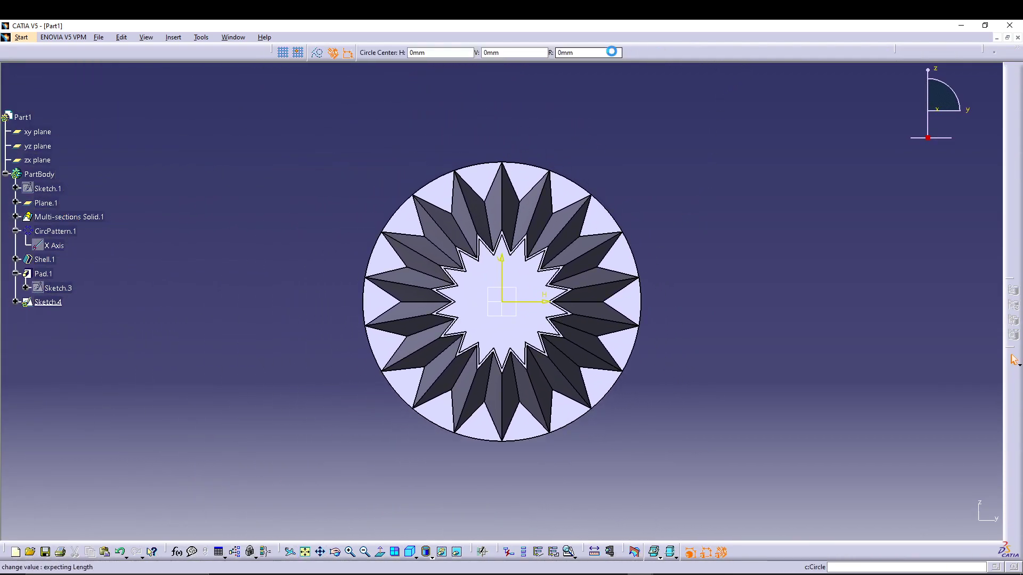
{"action": "left_click", "coordinate": [503, 303]}
{"action": "left_click", "coordinate": [531, 286]}
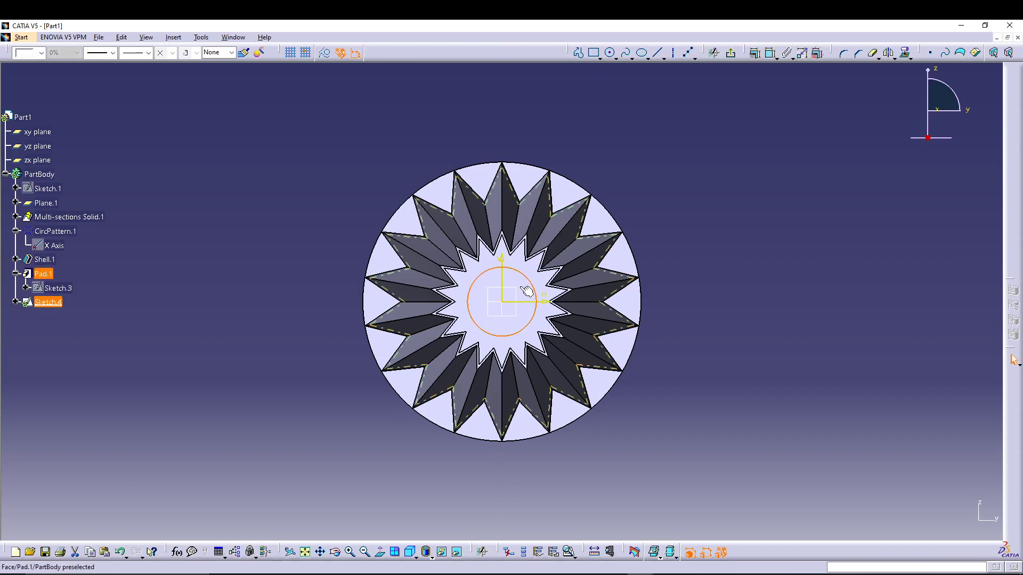
- Constrain the small-end circle's diameter to 73 mm and exit the sketch
{"action": "left_click", "coordinate": [768, 53]}
{"action": "left_click", "coordinate": [721, 156]}
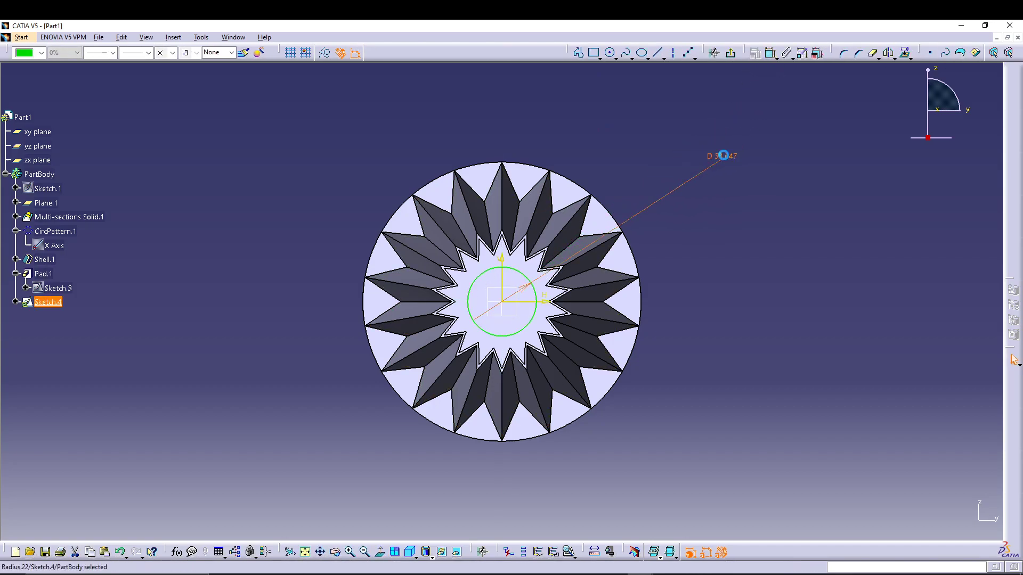
{"action": "double_click", "coordinate": [725, 157]}
{"action": "type", "text": "73"}
{"action": "key", "text": "Return"}
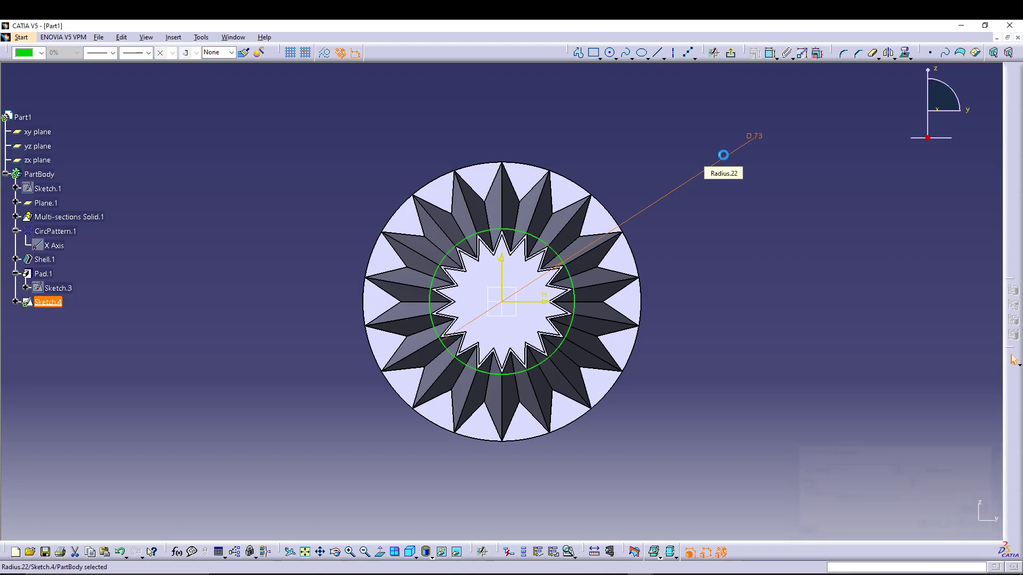
{"action": "left_click", "coordinate": [732, 53]}
- Pad the 73 mm circle 6 mm outward to form a cap on the small end
{"action": "mouse_move", "coordinate": [759, 247]}
{"action": "middle_mouse_down"}
{"action": "mouse_move", "coordinate": [766, 210]}
{"action": "mouse_move", "coordinate": [612, 245]}
{"action": "middle_mouse_up"}
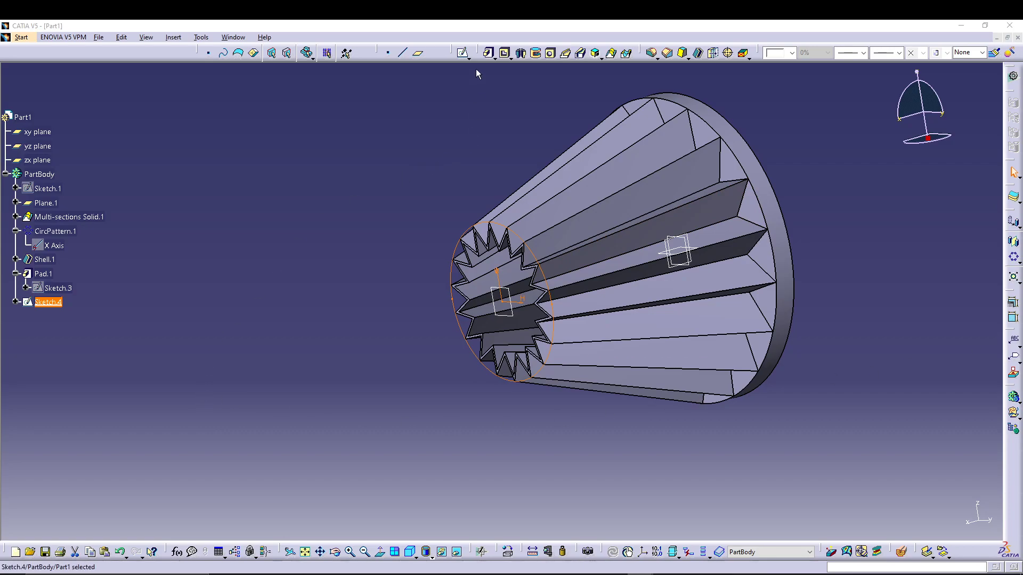
{"action": "left_click", "coordinate": [488, 52]}
{"action": "mouse_move", "coordinate": [523, 490]}
{"action": "middle_mouse_down"}
{"action": "mouse_move", "coordinate": [658, 470]}
{"action": "mouse_move", "coordinate": [571, 267]}
{"action": "mouse_move", "coordinate": [596, 165]}
{"action": "middle_mouse_up"}
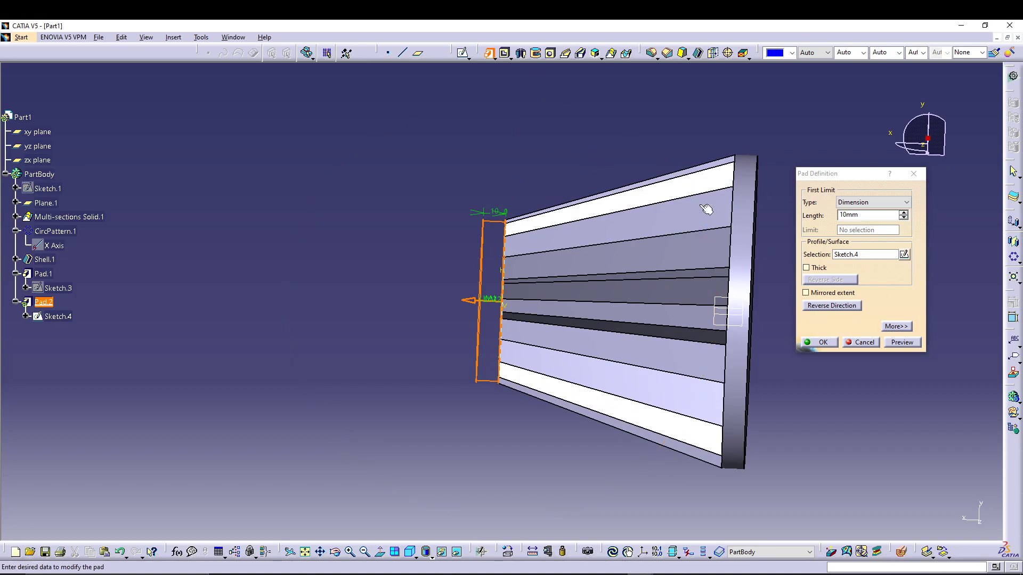
{"action": "left_click", "coordinate": [904, 213]}
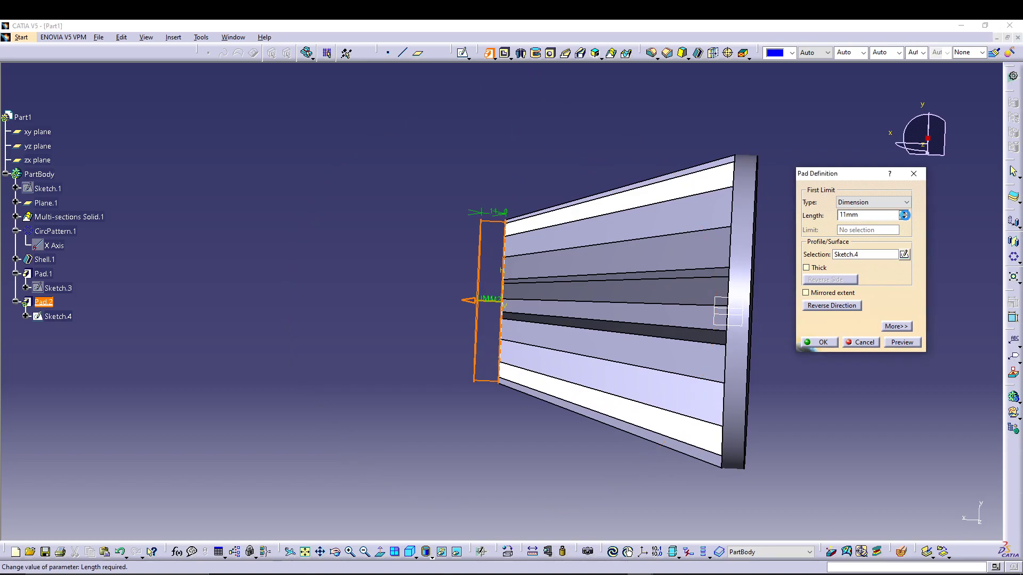
{"action": "left_click", "coordinate": [903, 217]}
{"action": "left_click", "coordinate": [903, 218]}
{"action": "left_click", "coordinate": [903, 217]}
{"action": "left_click", "coordinate": [904, 218]}
{"action": "left_click", "coordinate": [903, 218]}
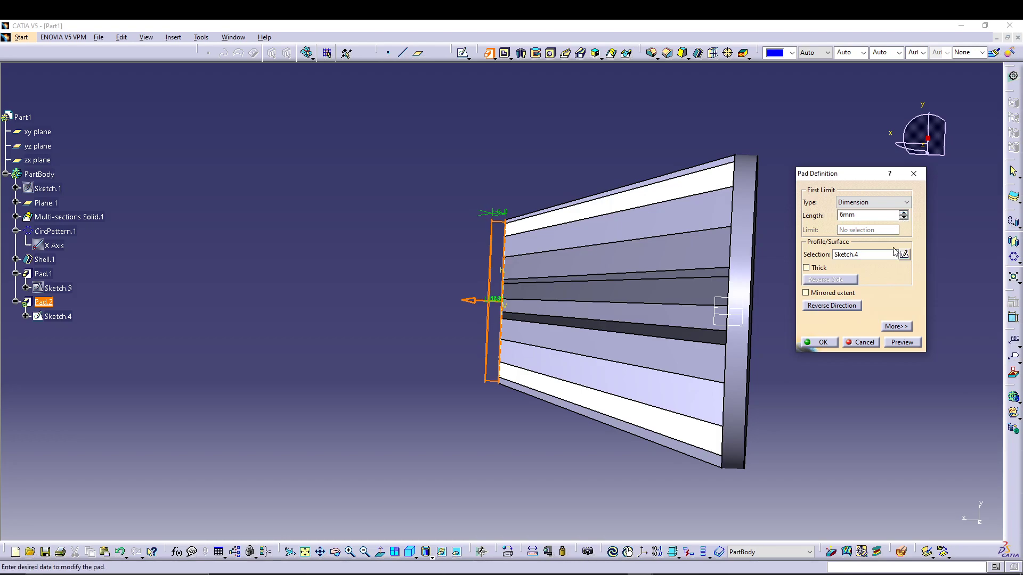
{"action": "left_click", "coordinate": [900, 342]}
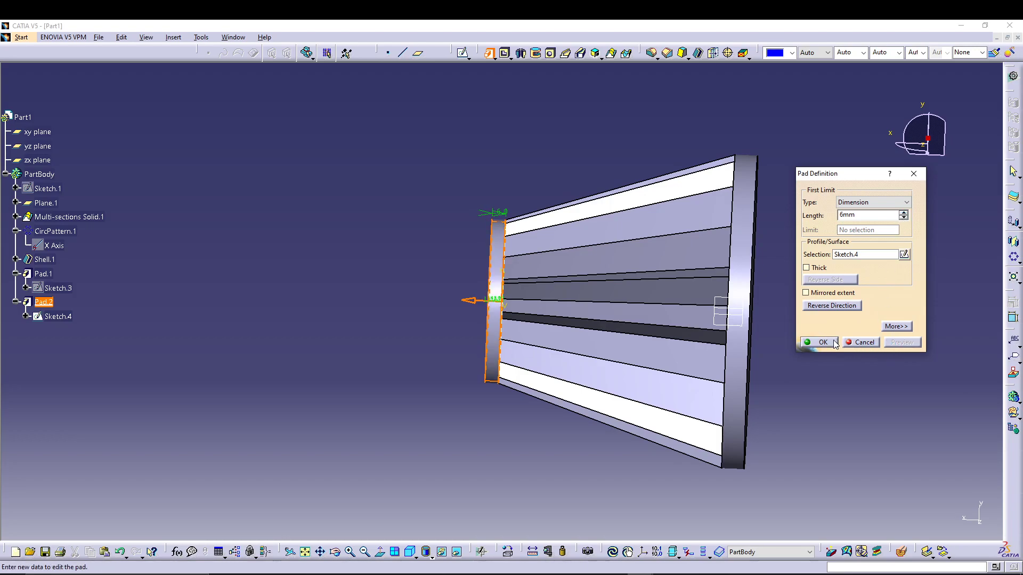
{"action": "left_click", "coordinate": [821, 343]}
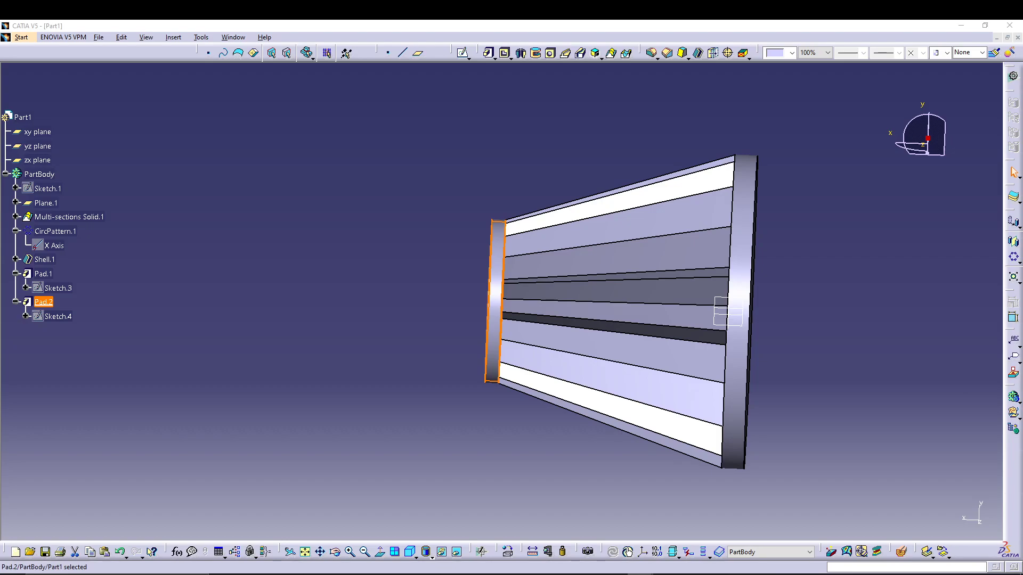
- Fillet the outer edge of the small end cap with a 4 mm radius
{"action": "left_click", "coordinate": [354, 354]}
{"action": "middle_click_drag", "start_coordinate": [354, 353], "coordinate": [370, 426]}
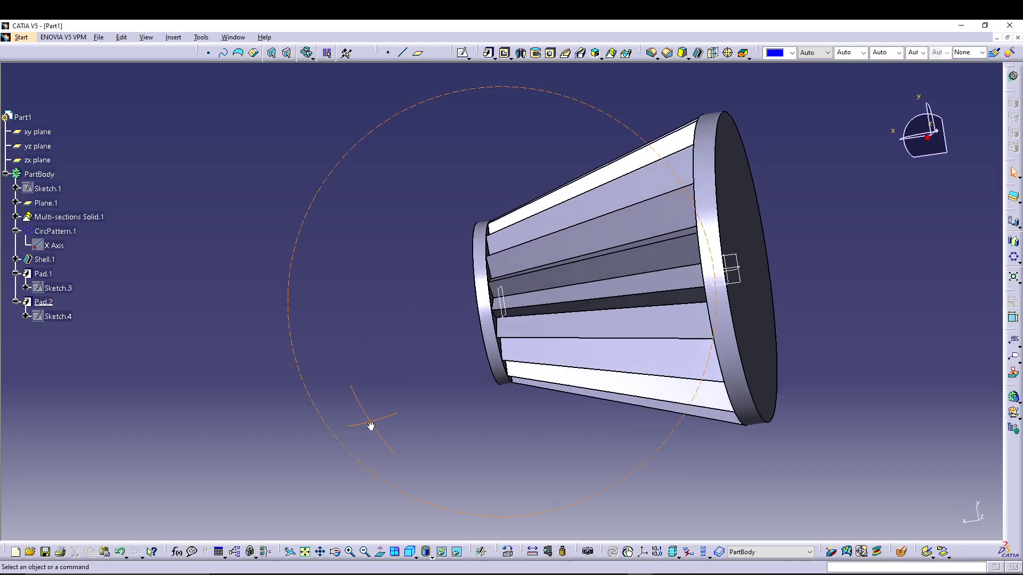
{"action": "left_click", "coordinate": [651, 52]}
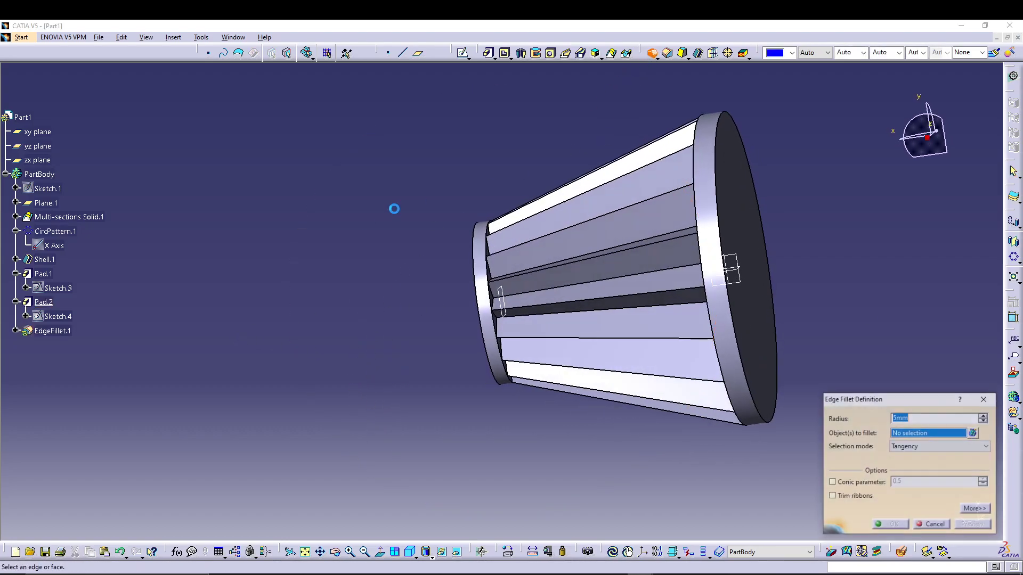
{"action": "left_click", "coordinate": [473, 240]}
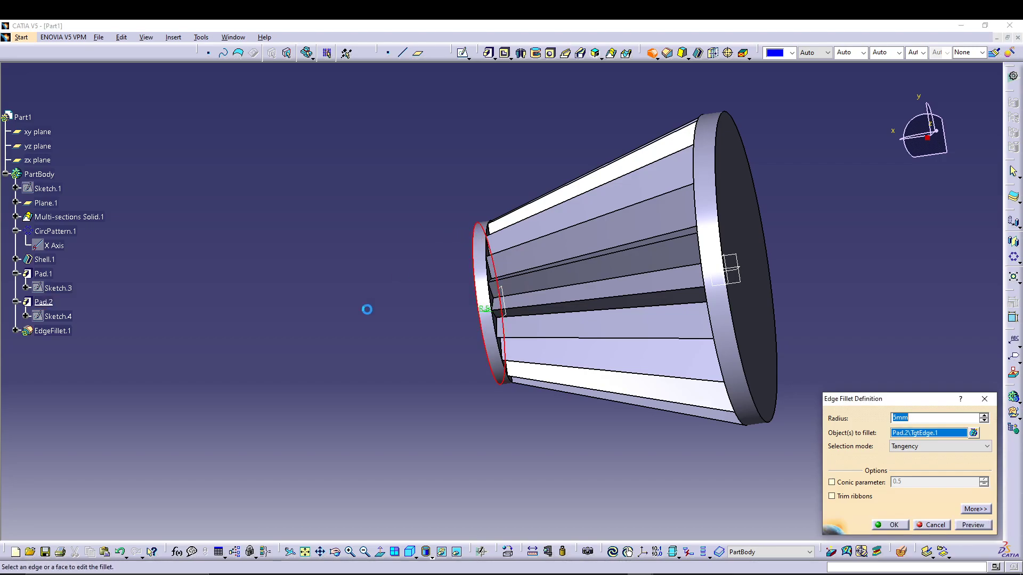
{"action": "type", "text": "4"}
{"action": "key", "text": "Return"}
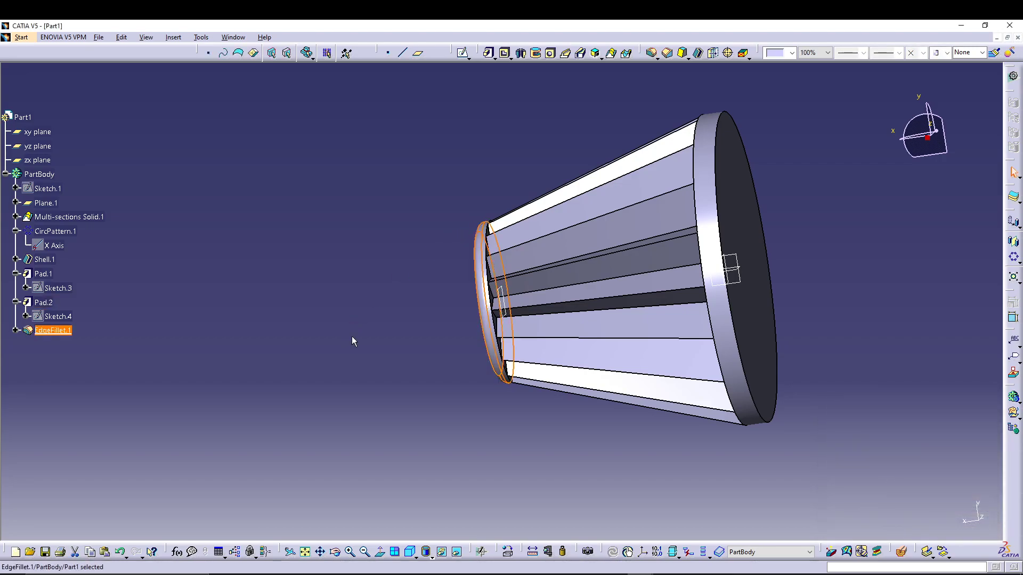
{"action": "left_click", "coordinate": [838, 231]}
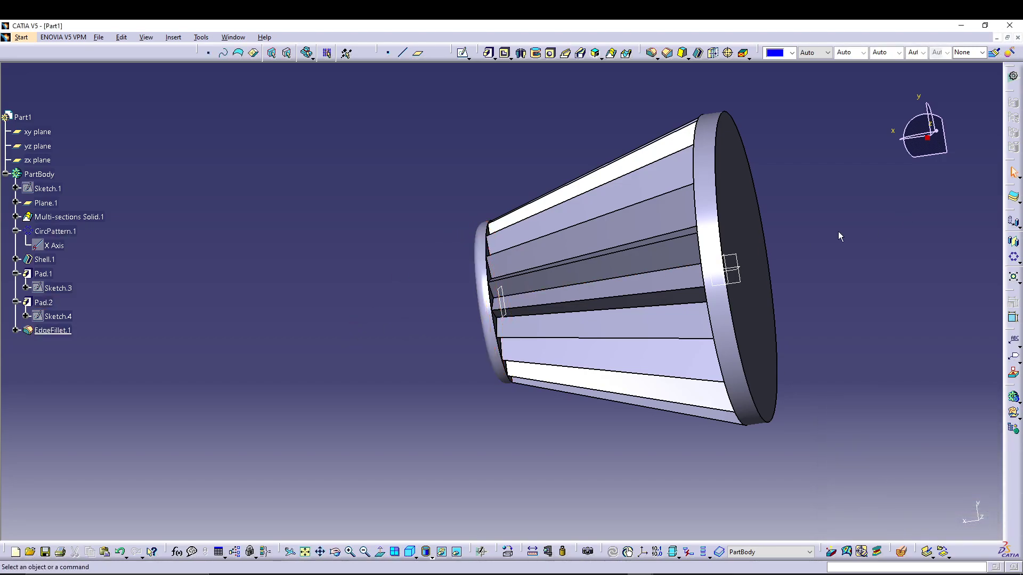
- Fillet the outer edge of the large end cap with a 5 mm radius
{"action": "left_click", "coordinate": [651, 53]}
{"action": "left_click", "coordinate": [731, 117]}
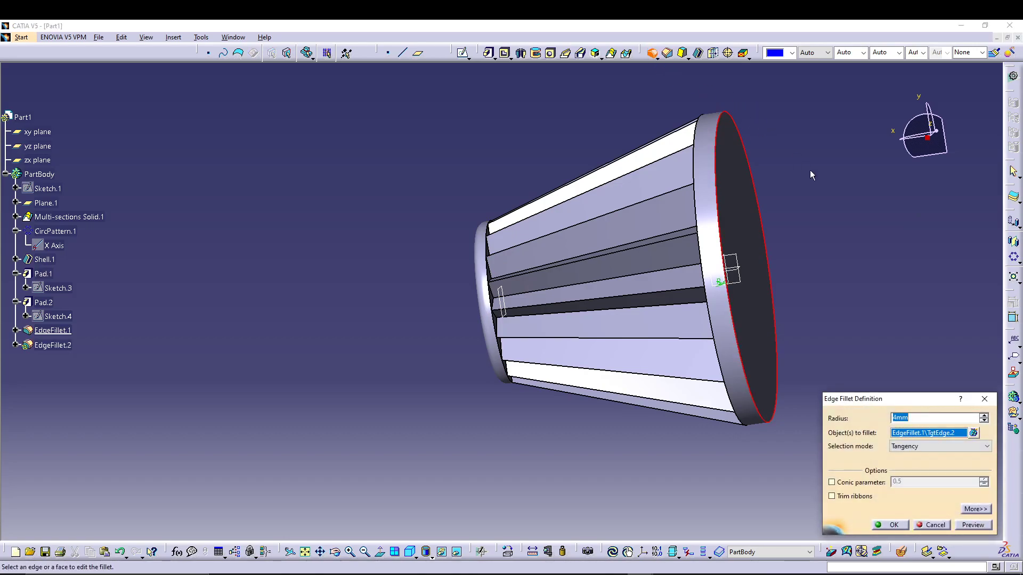
{"action": "type", "text": "5"}
{"action": "left_click", "coordinate": [972, 525]}
{"action": "left_click", "coordinate": [889, 525]}
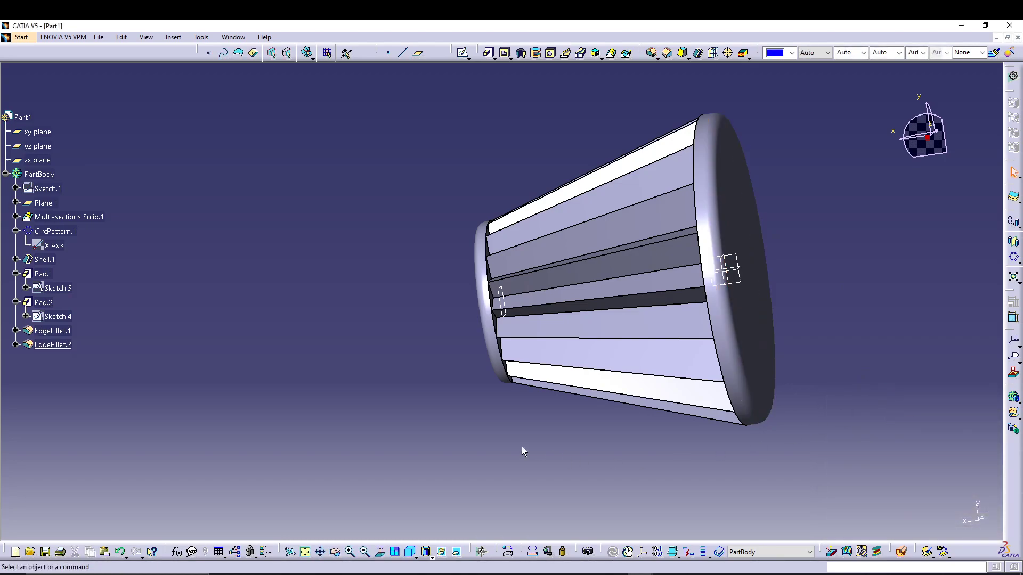
- Start a sketch on the large cap's outer face and draw a circle about 34 mm in diameter centred on the origin
{"action": "middle_click_drag", "start_coordinate": [406, 402], "coordinate": [402, 349]}
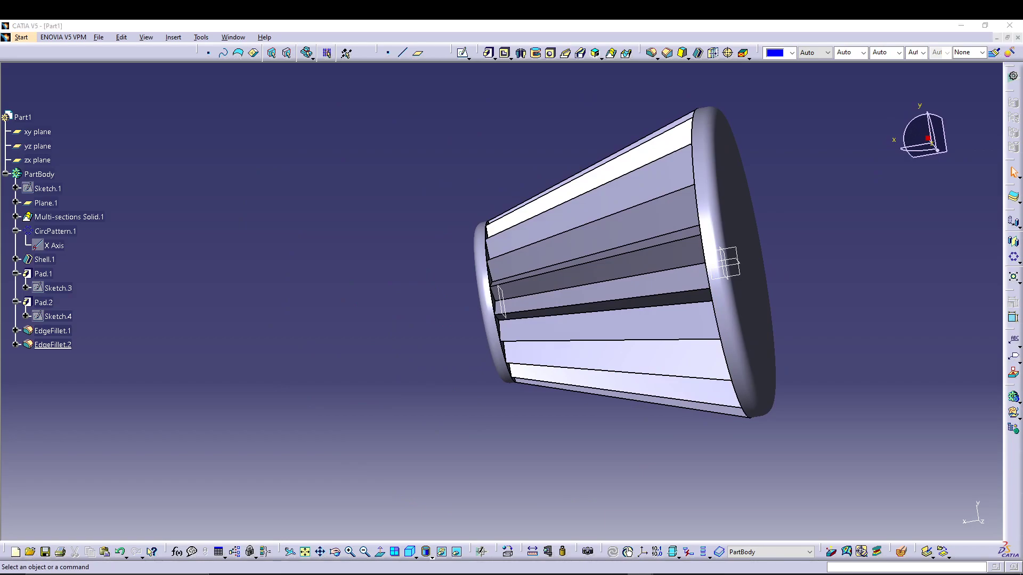
{"action": "left_click", "coordinate": [43, 274]}
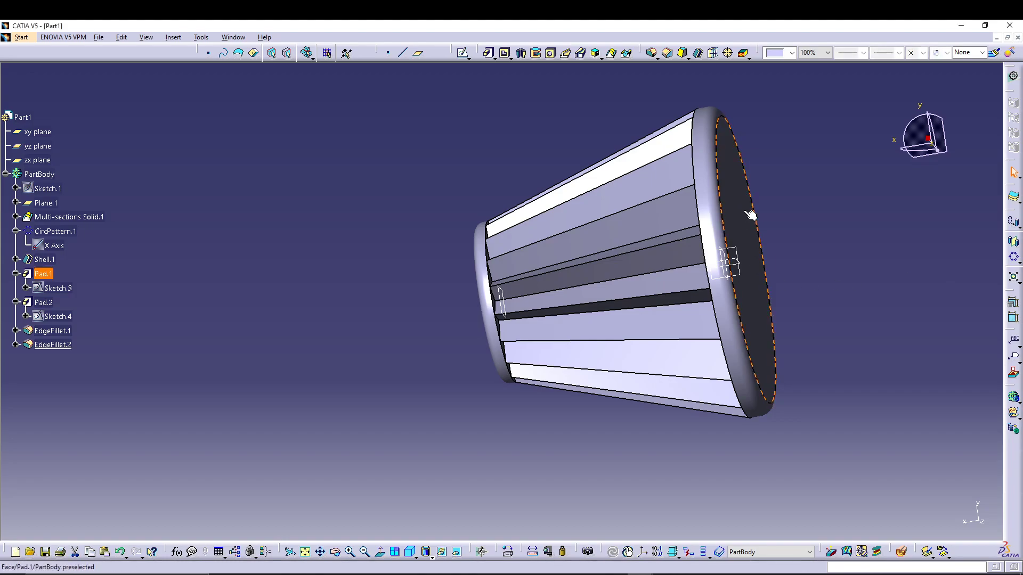
{"action": "left_click", "coordinate": [462, 55]}
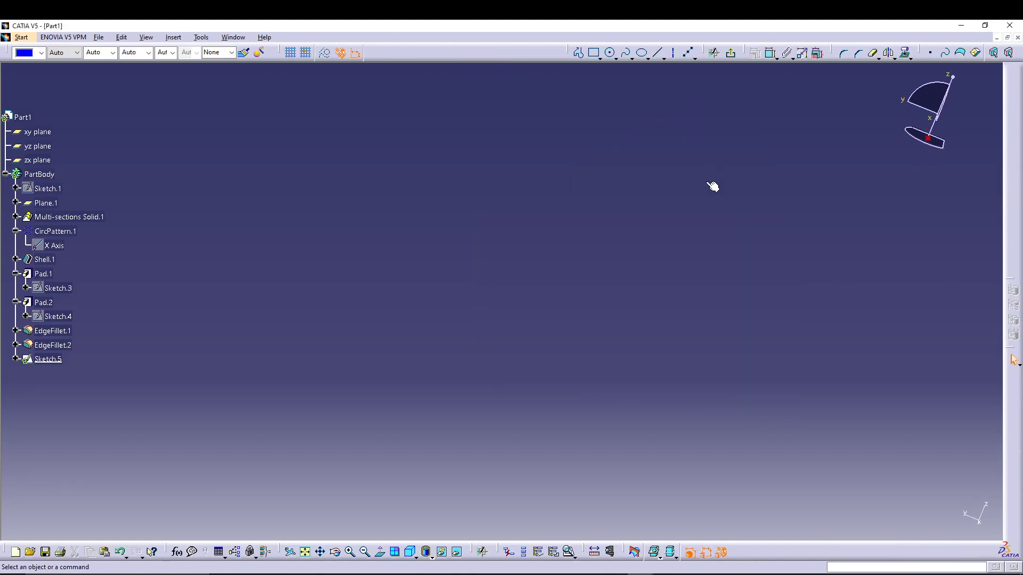
{"action": "left_click", "coordinate": [305, 552]}
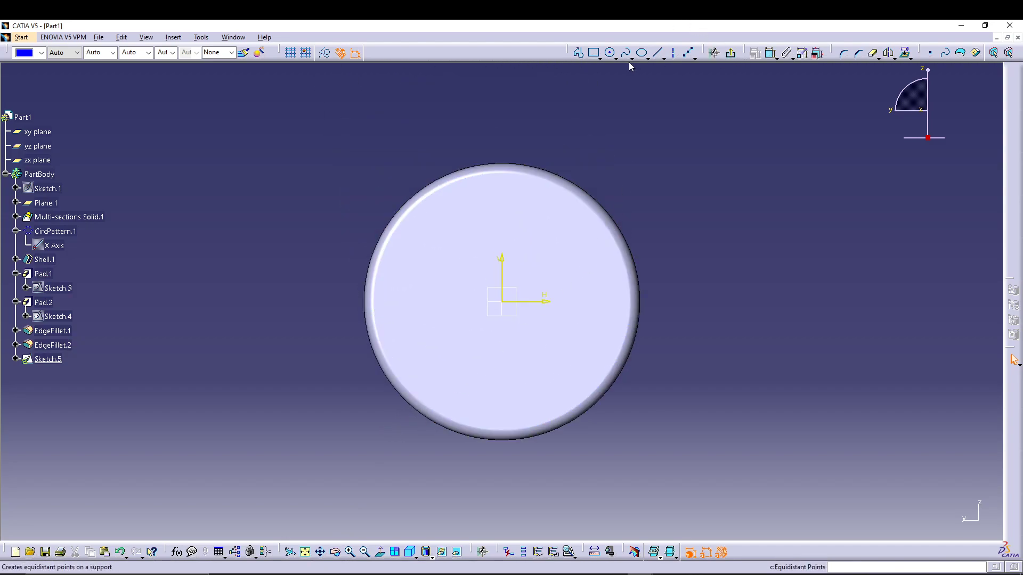
{"action": "left_click", "coordinate": [610, 53]}
{"action": "left_click", "coordinate": [502, 301]}
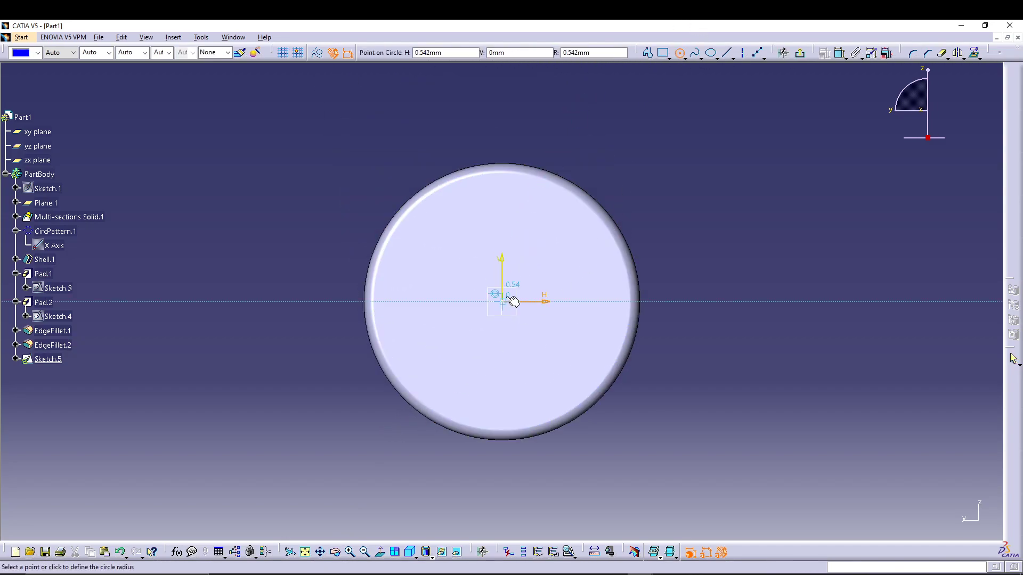
{"action": "left_click", "coordinate": [520, 274]}
- Constrain the large-cap circle's diameter to 25 mm and exit the sketch
{"action": "left_click", "coordinate": [753, 53]}
{"action": "left_click", "coordinate": [525, 281]}
{"action": "left_click", "coordinate": [707, 142]}
{"action": "double_click", "coordinate": [710, 140]}
{"action": "type", "text": "25"}
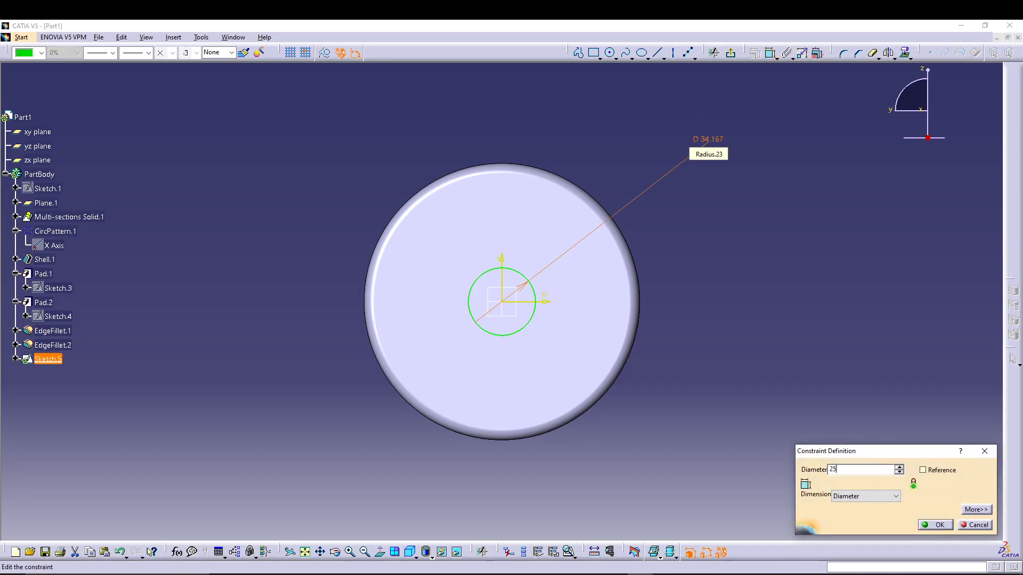
{"action": "key", "text": "Return"}
{"action": "left_click", "coordinate": [771, 53]}
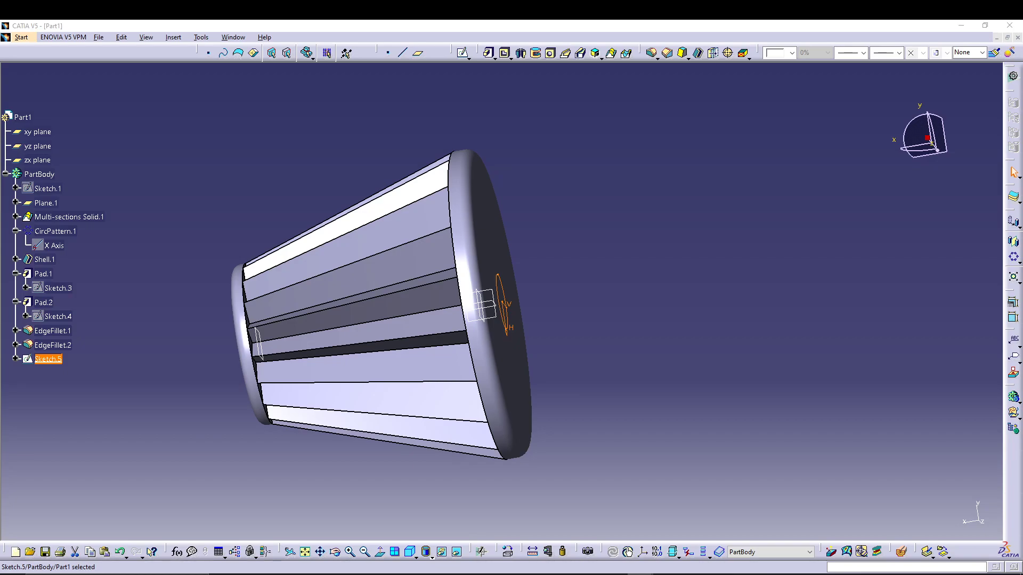
- Cut a 23 mm deep pocket into the large end cap from the 25 mm circle
{"action": "left_click", "coordinate": [504, 52]}
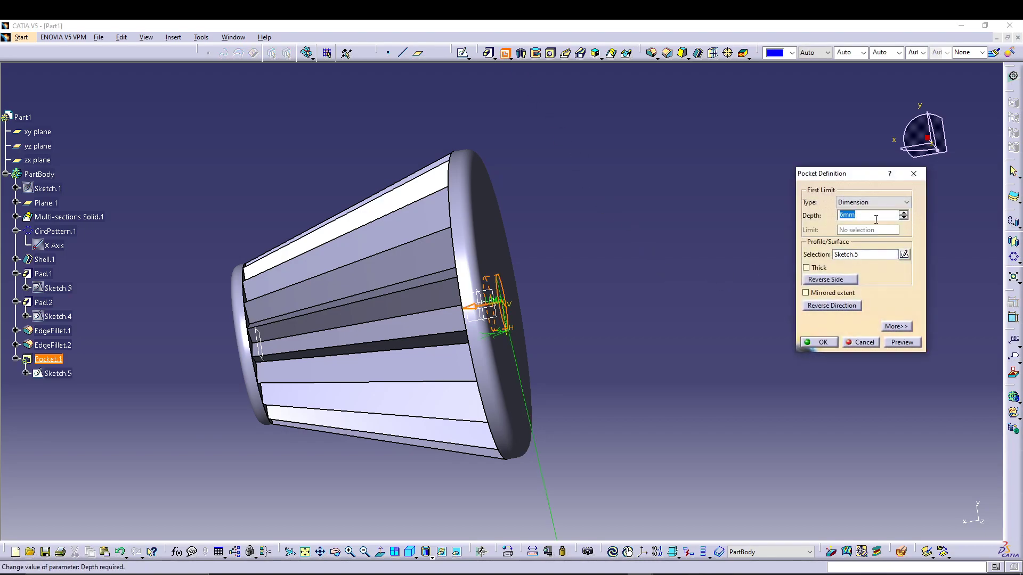
{"action": "type", "text": "23"}
{"action": "left_click", "coordinate": [900, 343]}
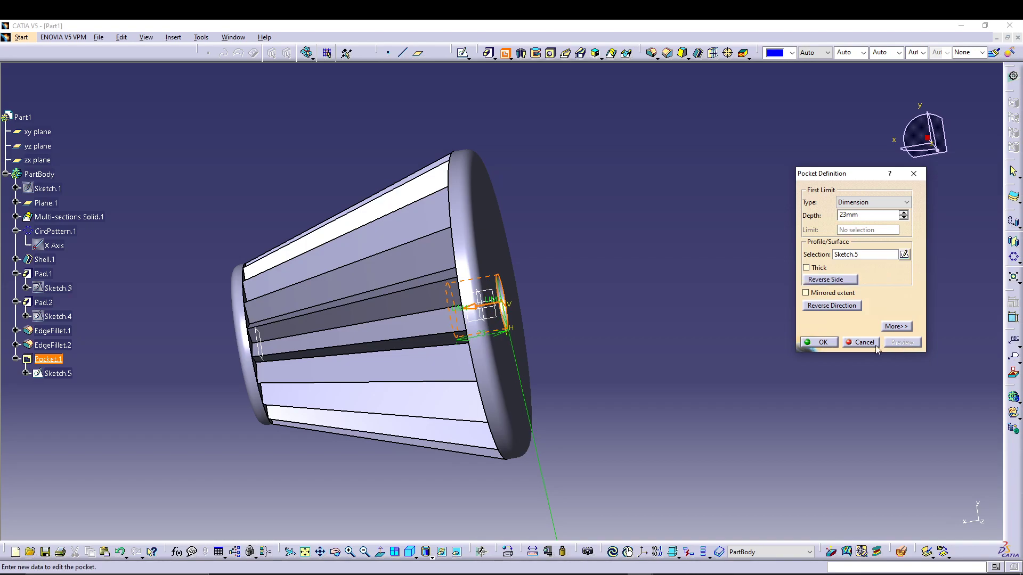
{"action": "left_click", "coordinate": [820, 343]}
- Examine the finished filter from several angles, including the central hole, the pleats and the small end cap
{"action": "middle_click_drag", "start_coordinate": [642, 278], "coordinate": [632, 226]}
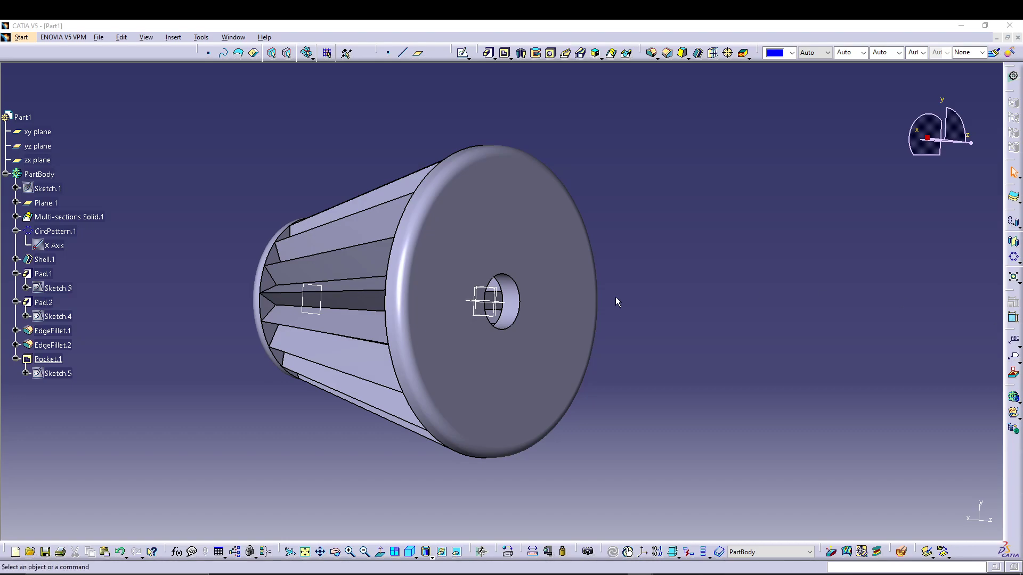
{"action": "middle_click_drag", "start_coordinate": [270, 448], "coordinate": [334, 449]}
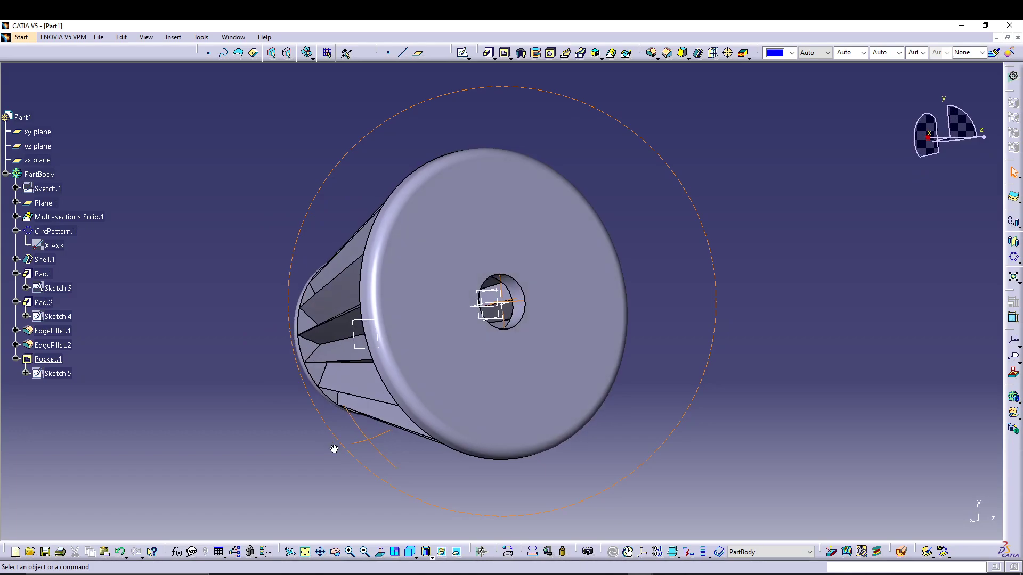
{"action": "middle_click_drag", "start_coordinate": [274, 399], "coordinate": [491, 212]}
{"action": "middle_click_drag", "start_coordinate": [621, 107], "coordinate": [654, 146]}
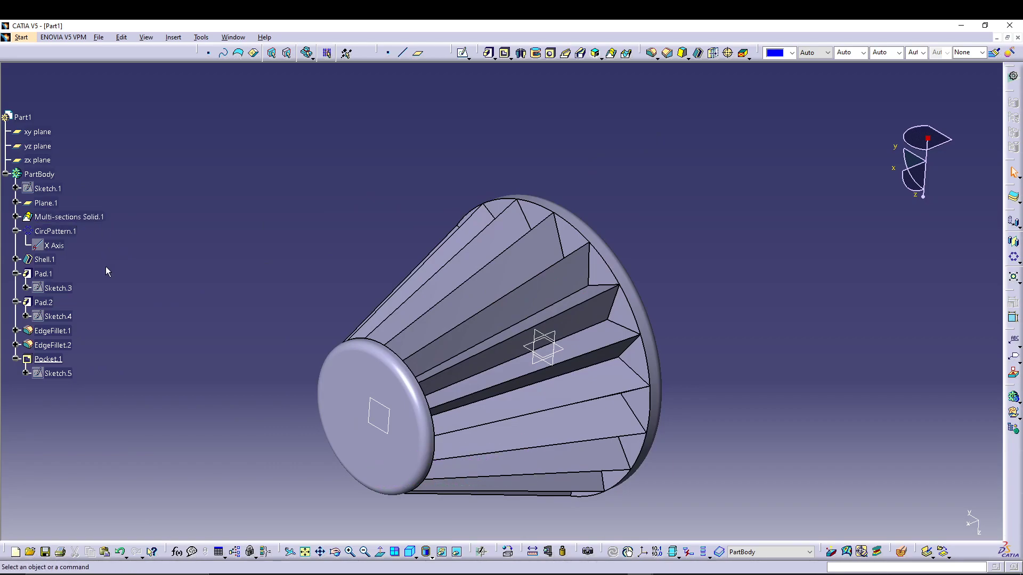
{"action": "middle_click_drag", "start_coordinate": [222, 297], "coordinate": [536, 462]}
{"action": "middle_click_drag", "start_coordinate": [559, 353], "coordinate": [580, 430]}
{"action": "middle_click_drag", "start_coordinate": [589, 289], "coordinate": [657, 341]}
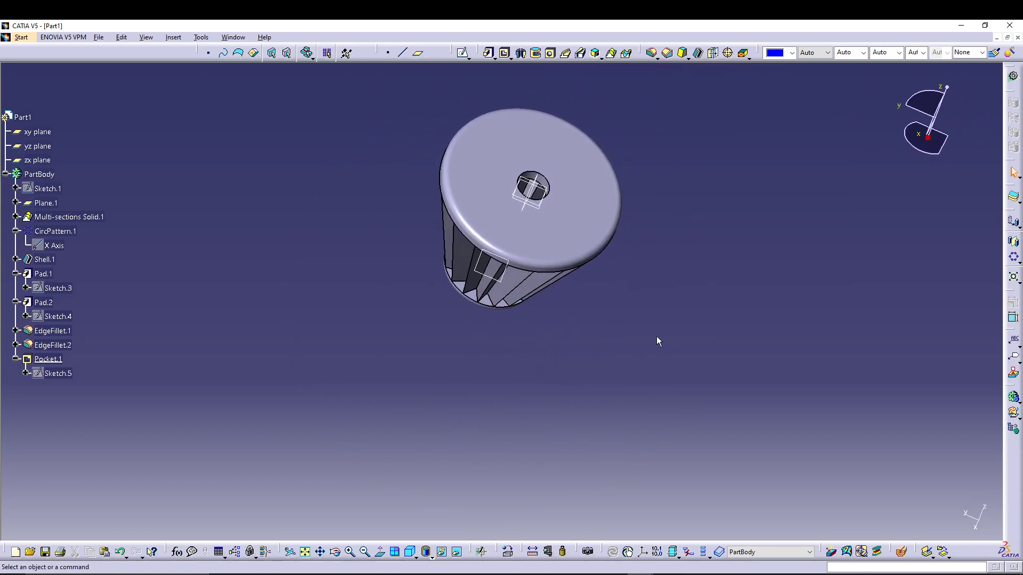